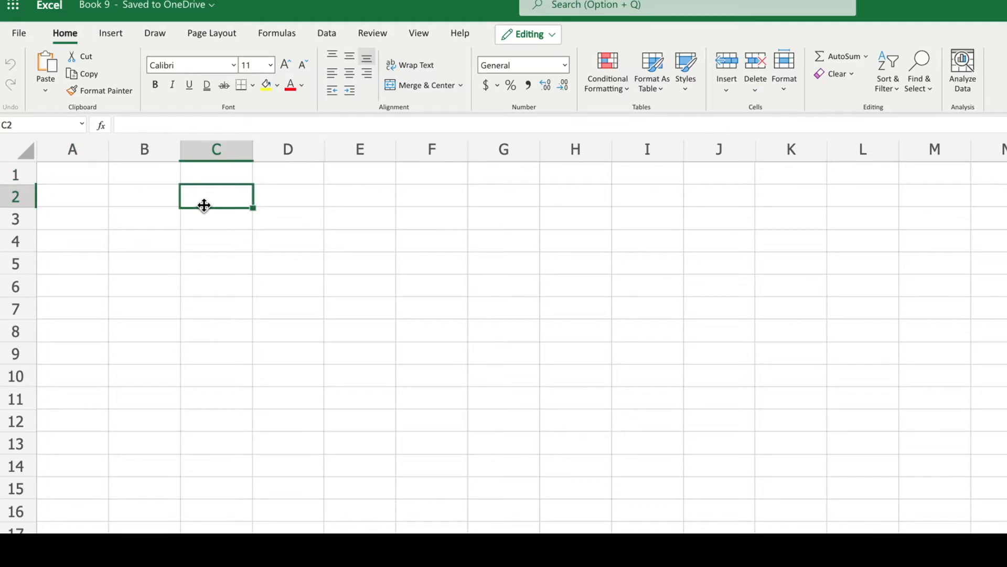
left_click(160, 256)
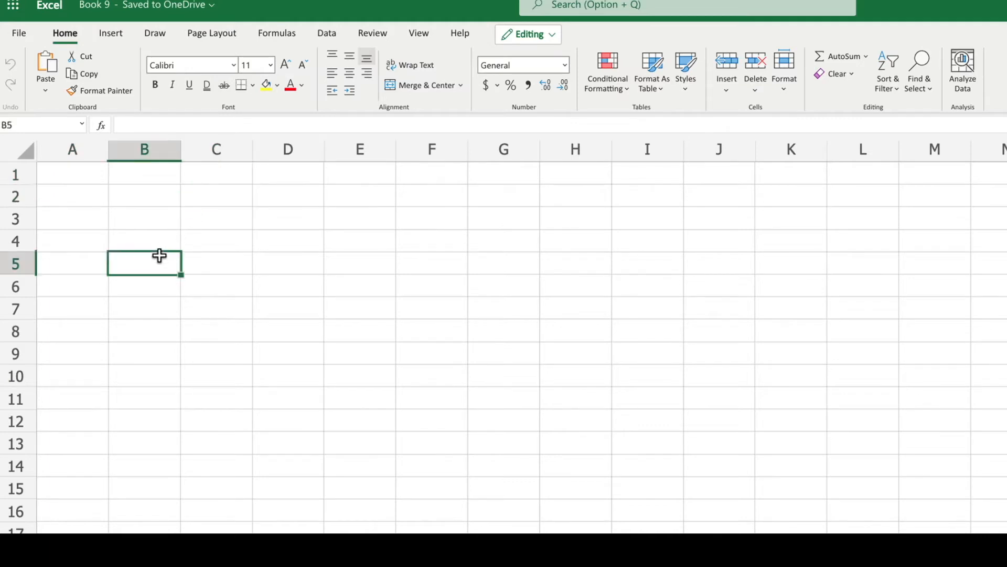
left_click(100, 183)
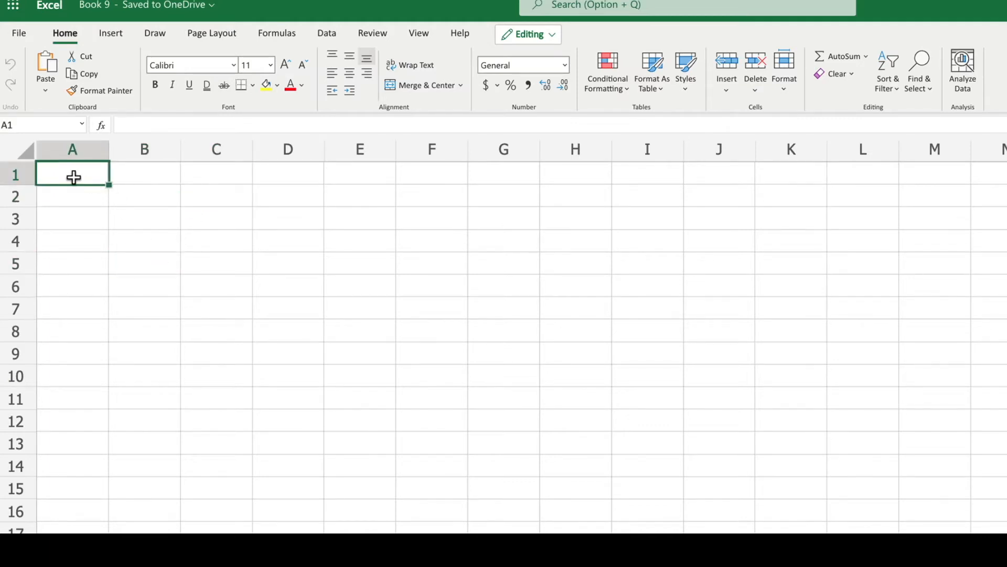
key("Right")
key("Down")
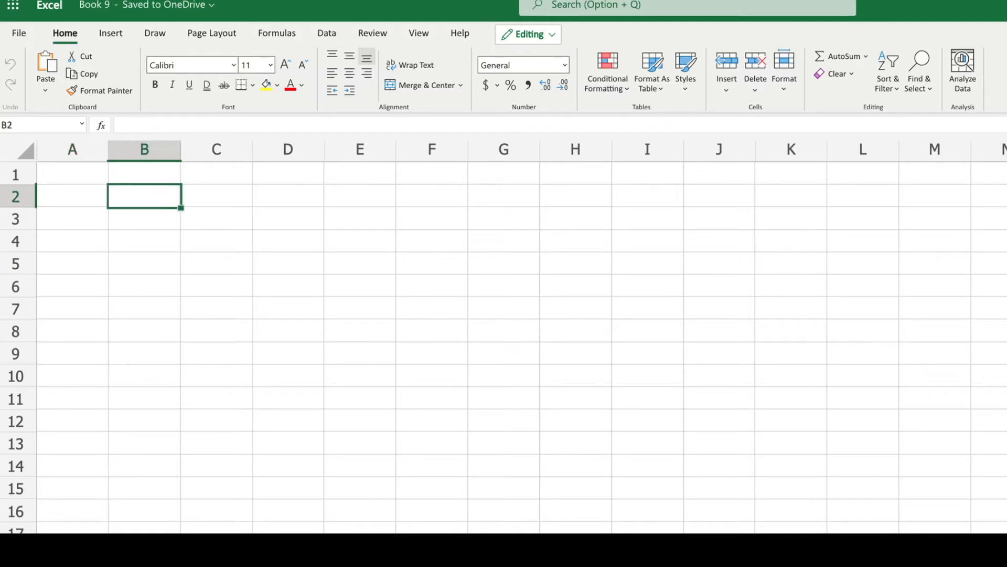
key("Left")
key("Down")
key("Right")
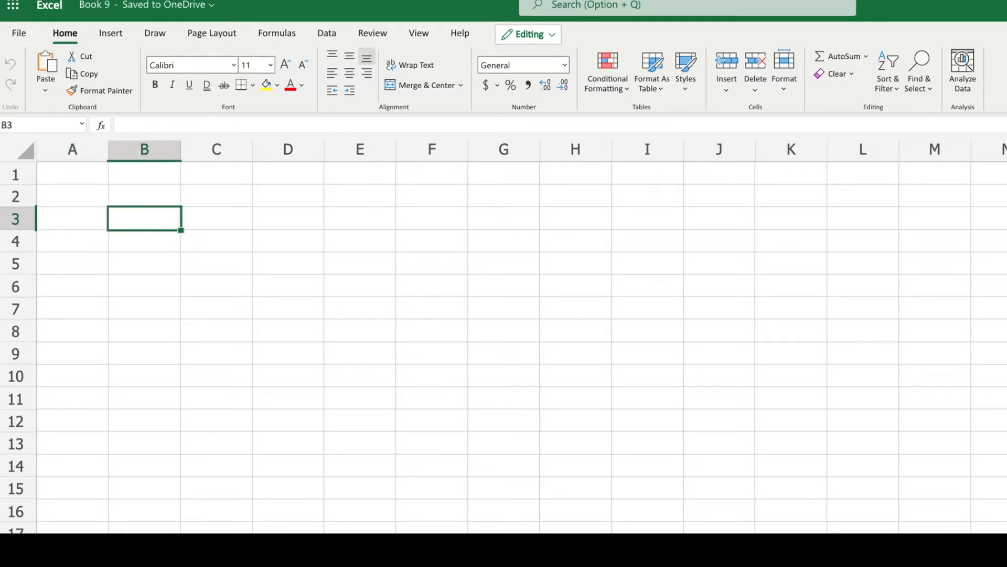
key("Up")
key("Up")
key("Left")
key("Down")
key("Up")
key("Right")
key("Left")
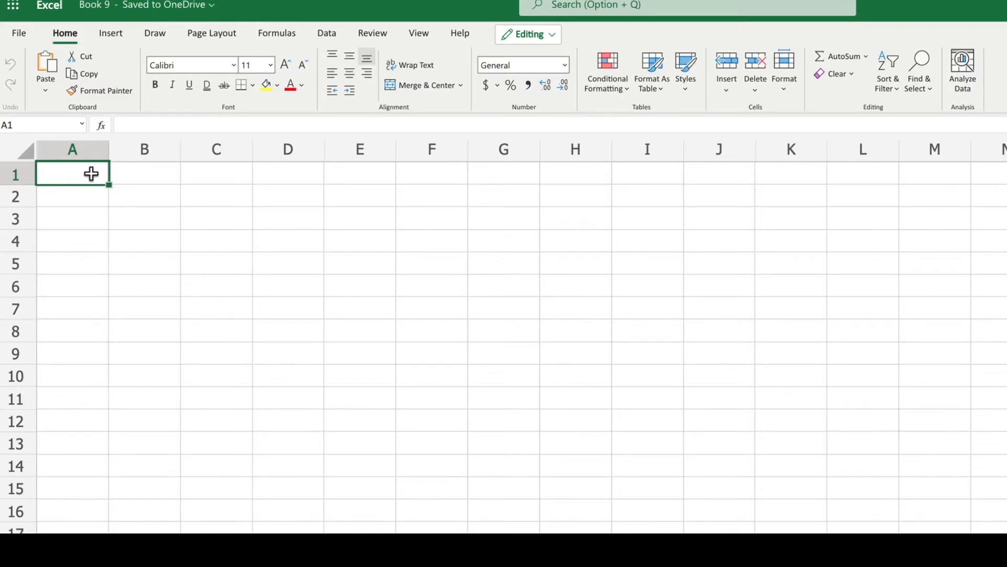
Enter the column headers Name, Country, Color and Age in cells A1 to D1.
type("Name")
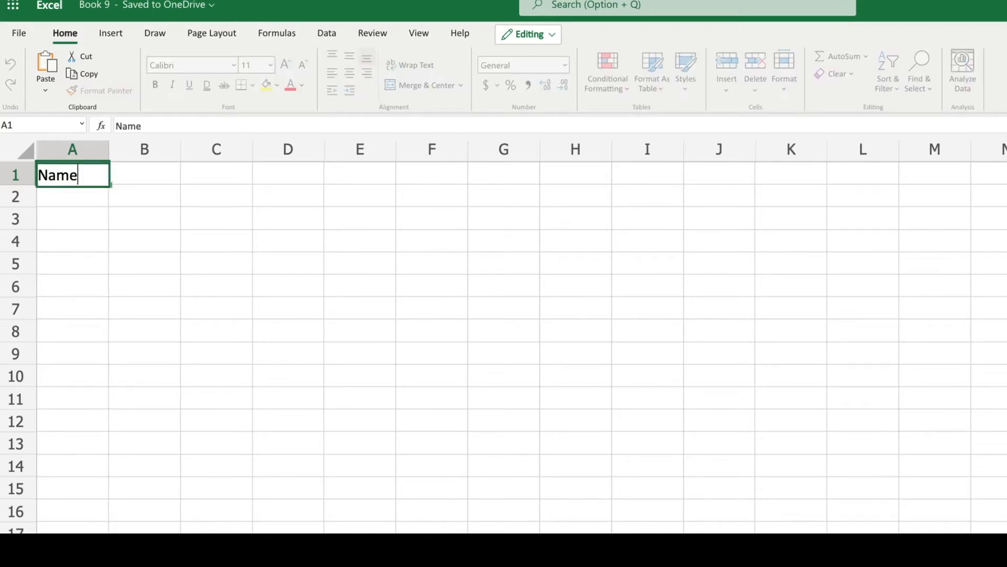
key("Tab")
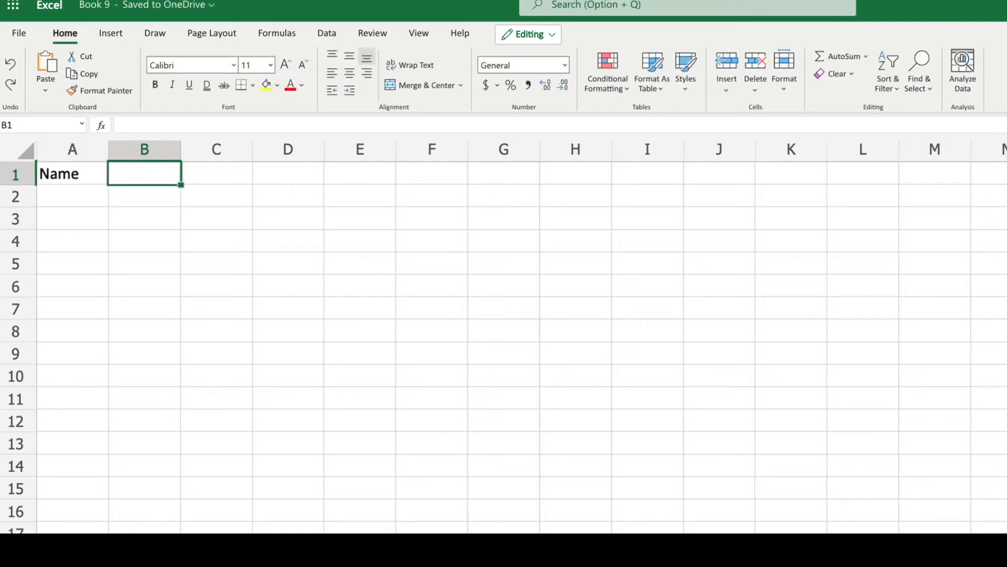
type("Country")
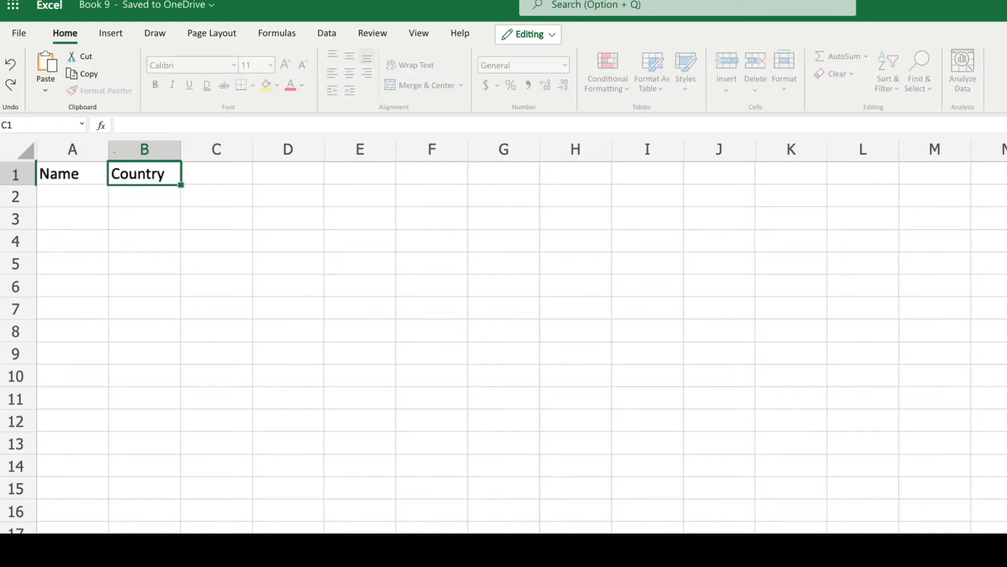
key("Tab")
type("Color")
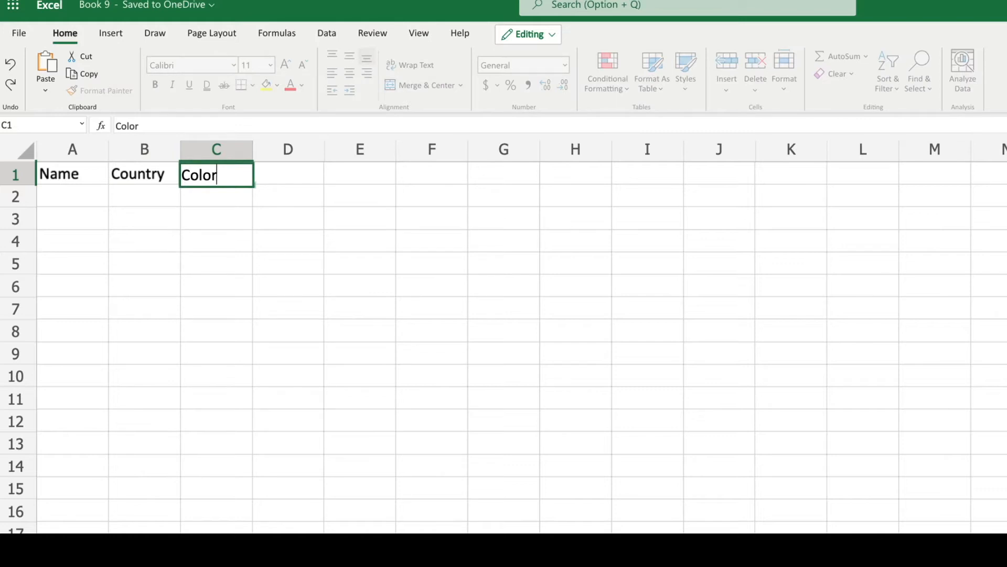
key("Tab")
type("Age")
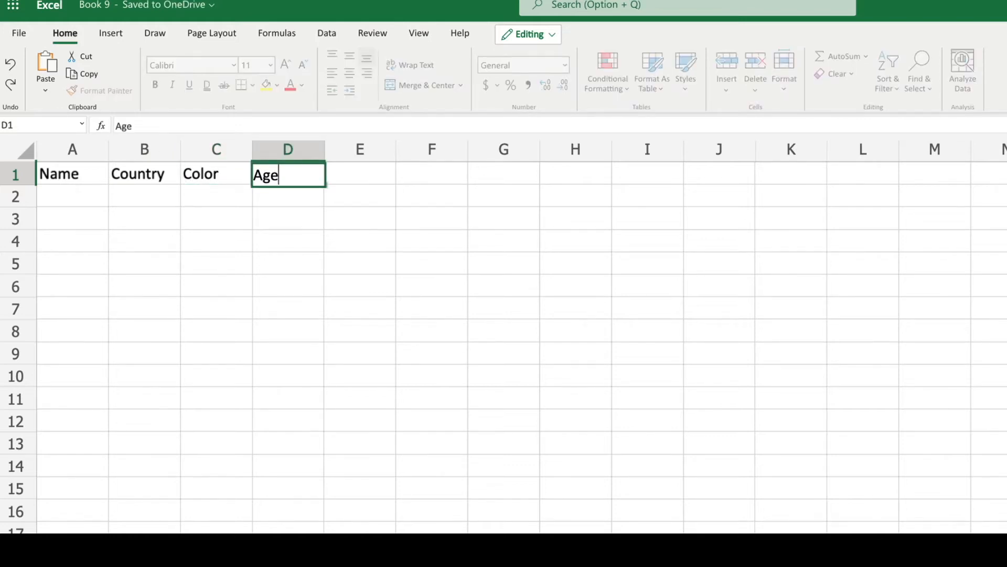
key("Return")
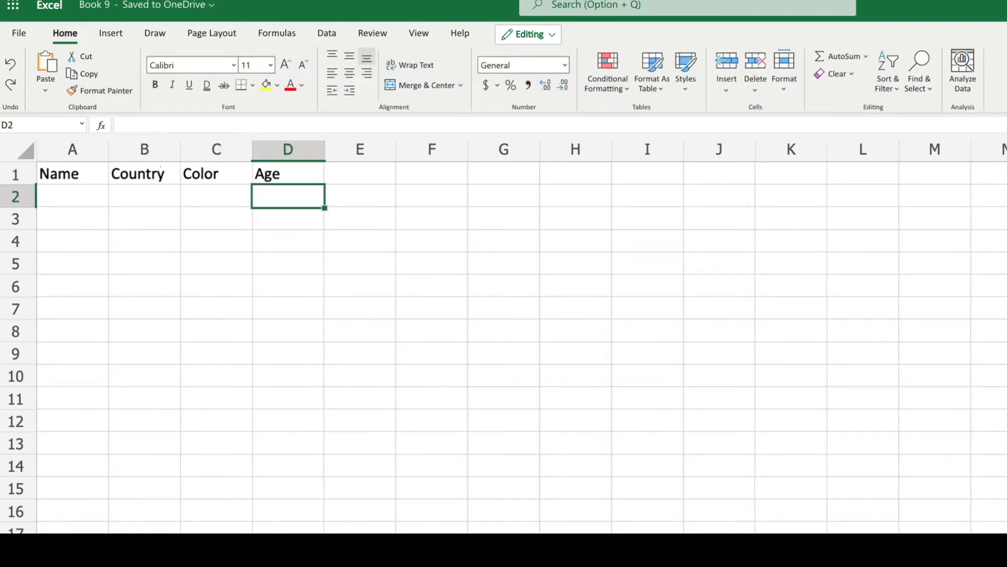
Fill row 2 with the first person's name, the country USA, the color Red and the age 17.
left_click(100, 196)
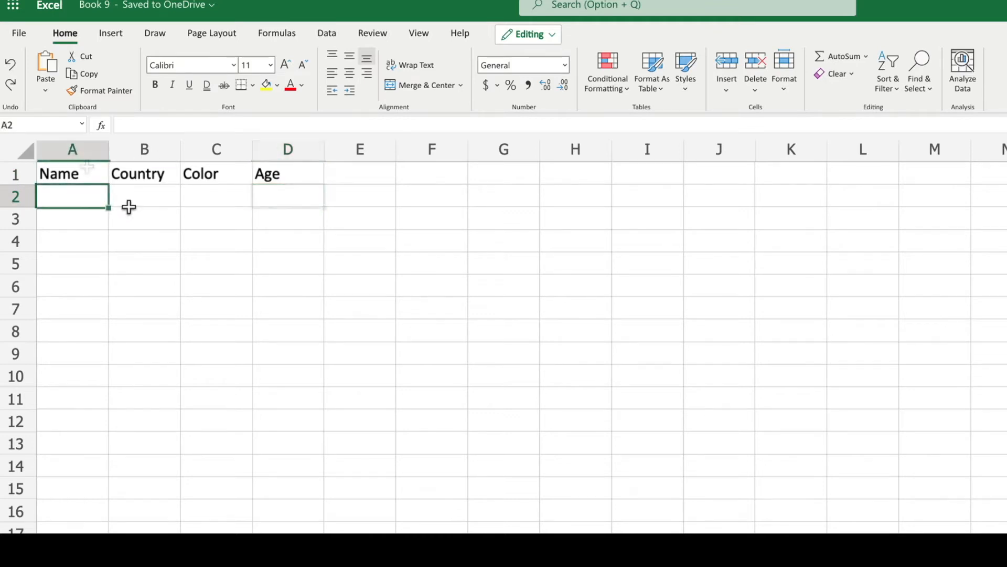
type("John")
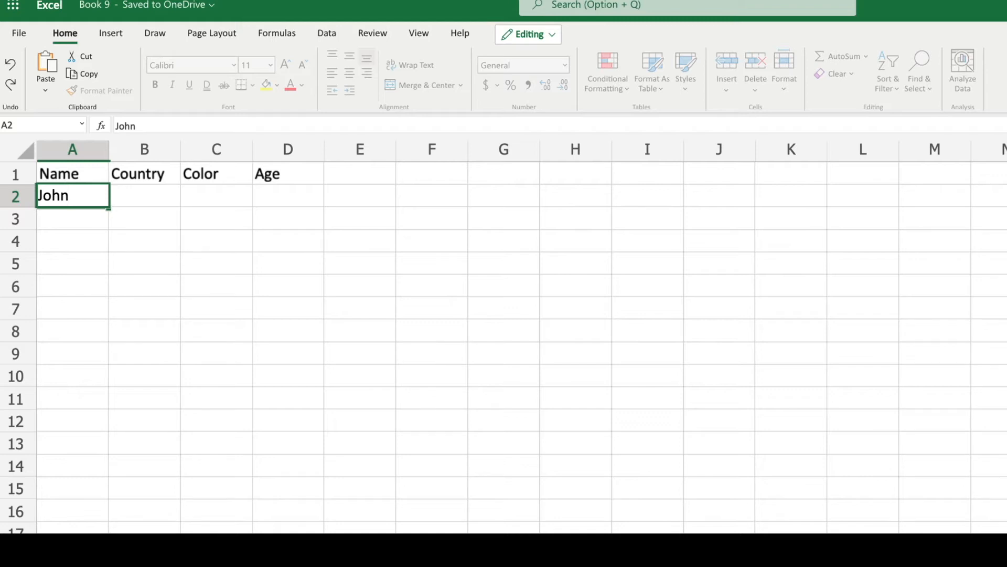
key("Tab")
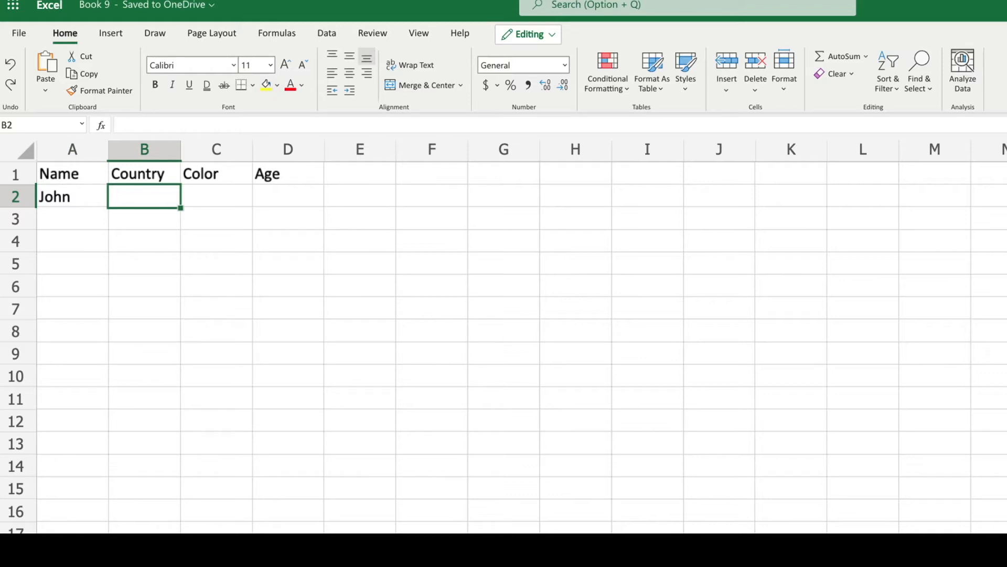
type("USA")
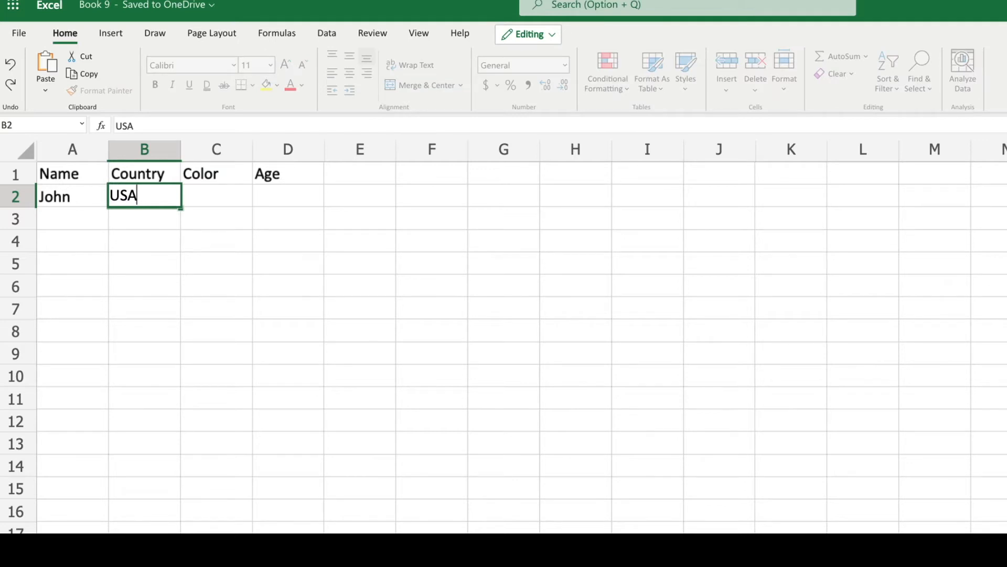
key("Tab")
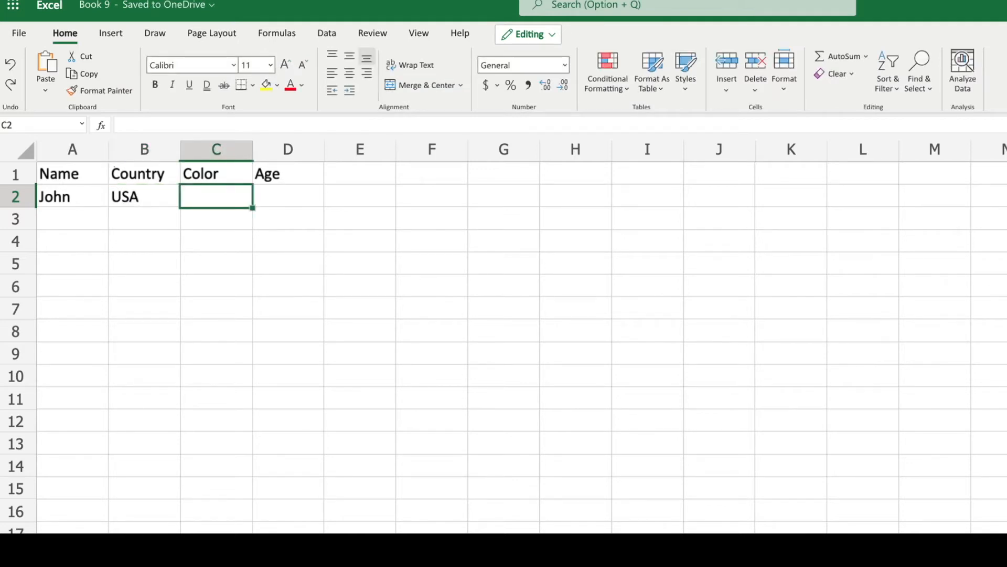
type("Red")
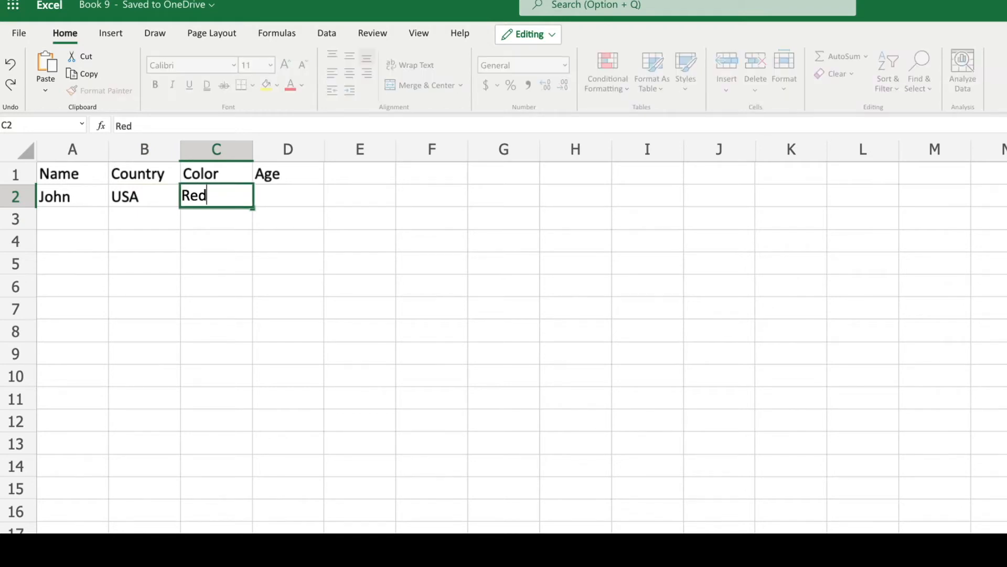
key("Tab")
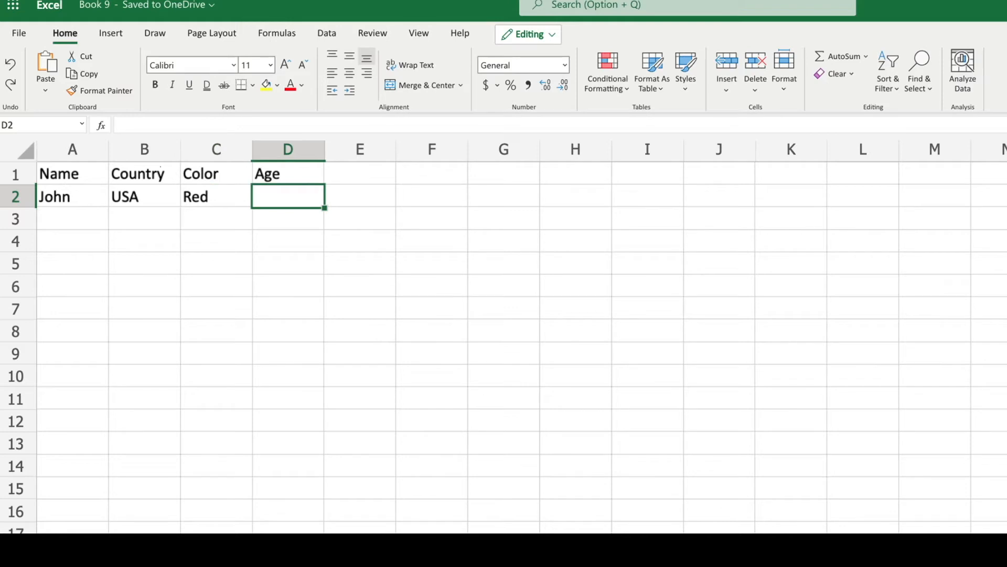
type("17")
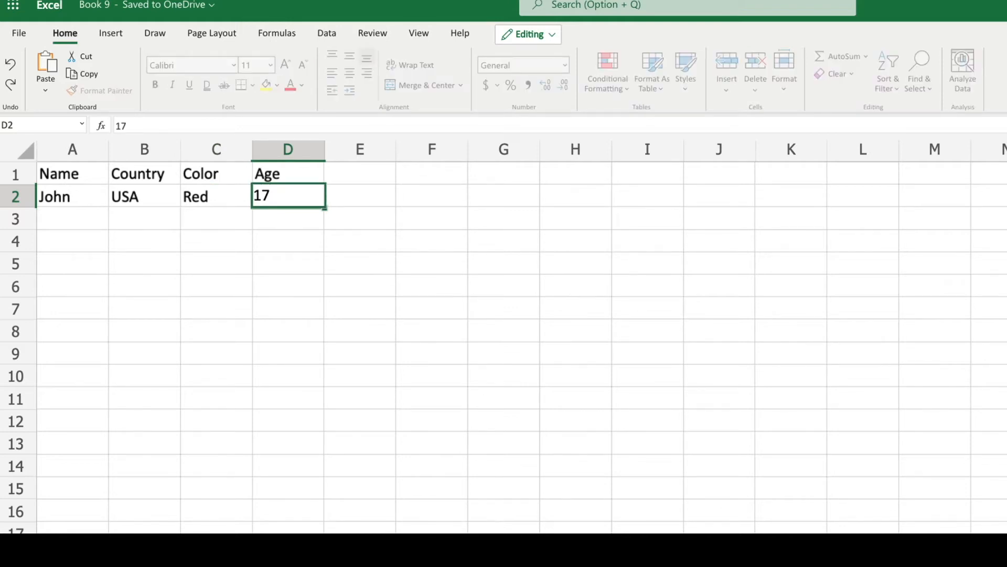
key("Return")
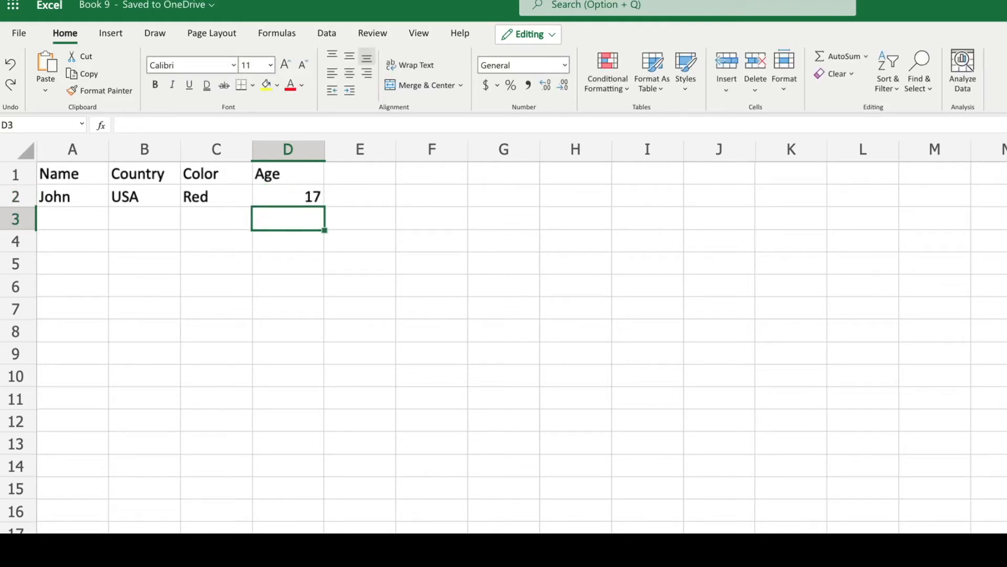
left_click(288, 196)
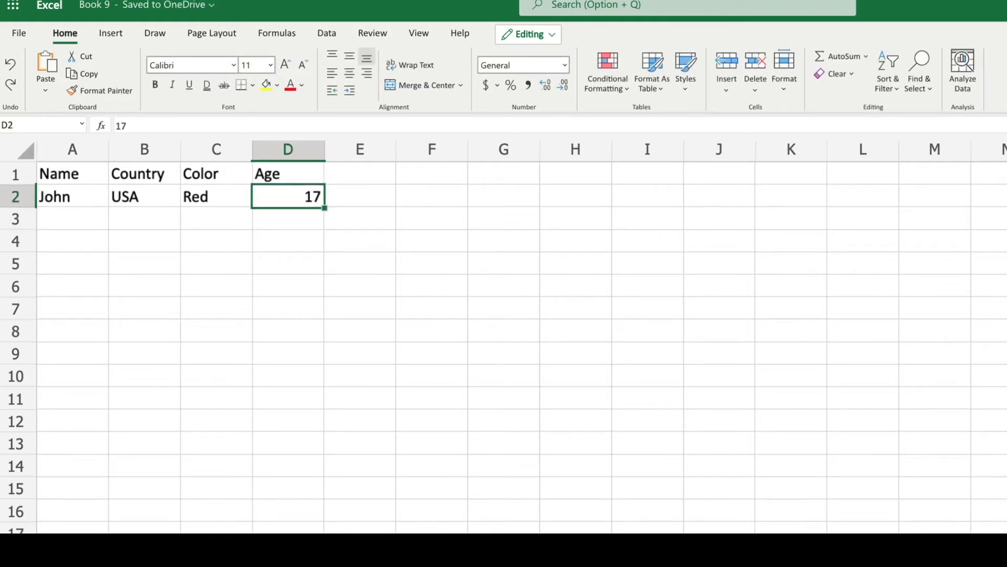
left_click(360, 196)
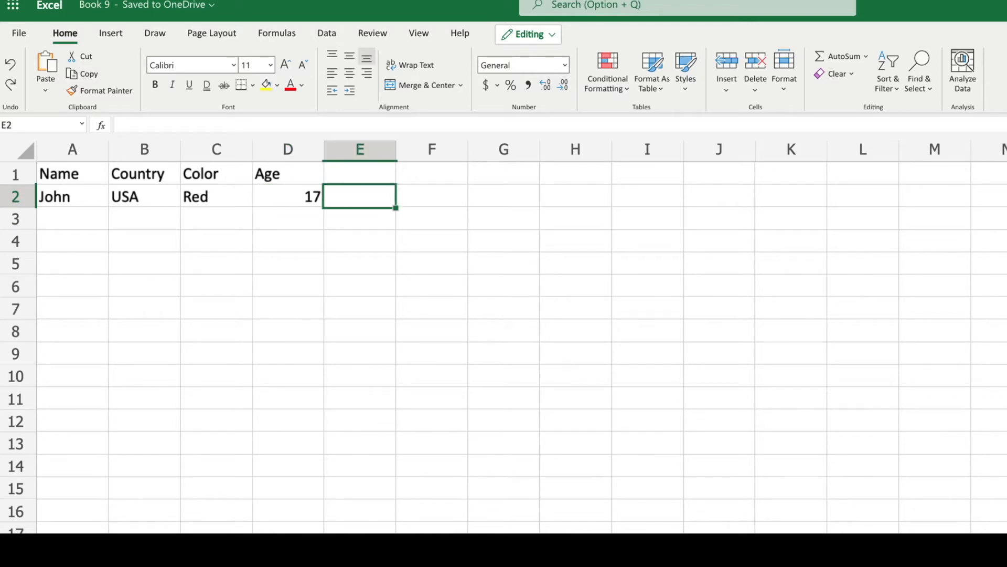
left_click(288, 196)
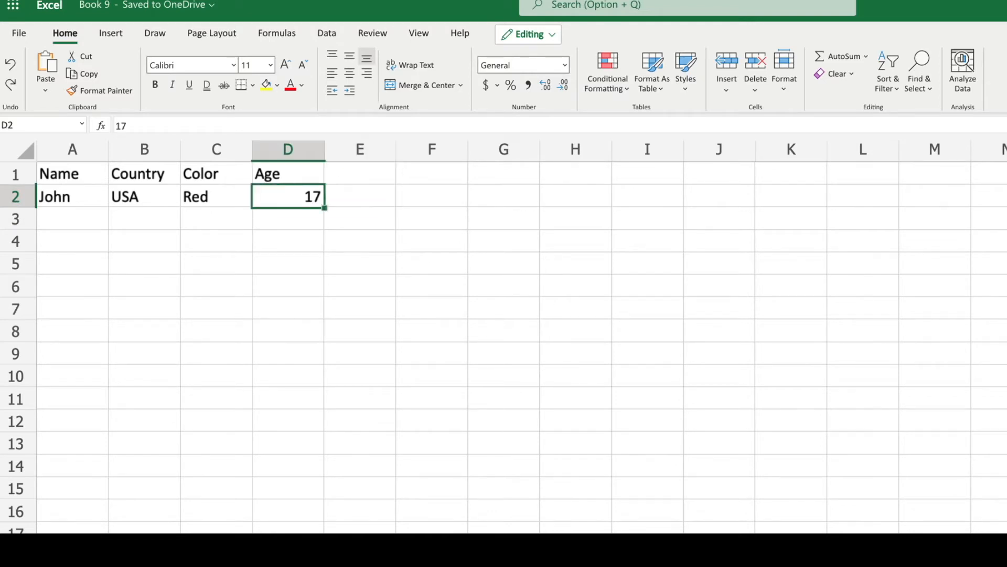
left_click(216, 197)
left_click(145, 196)
left_click(73, 196)
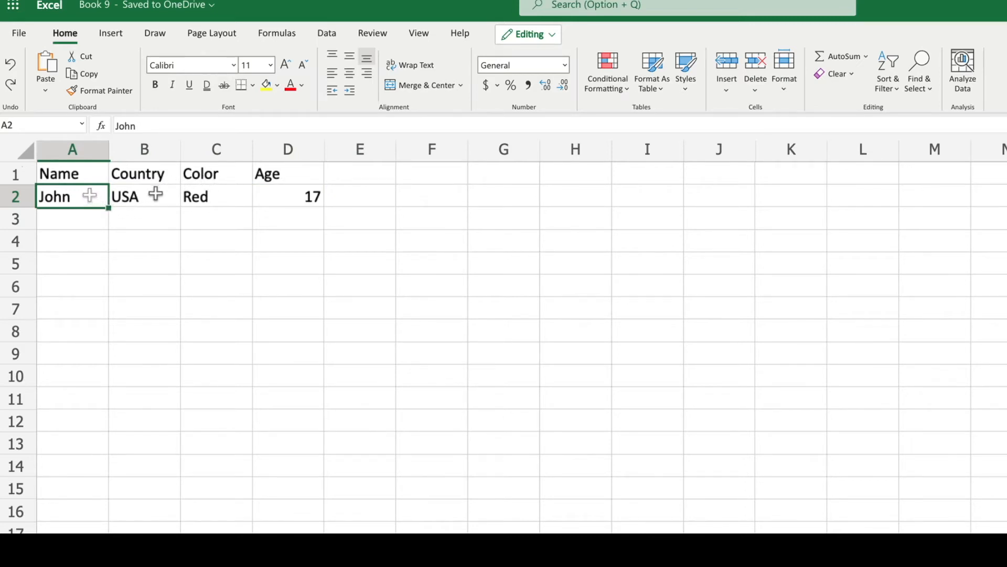
Select the range A2:D15 and advance the active cell through it row by row.
left_click_drag(90, 195, 273, 494)
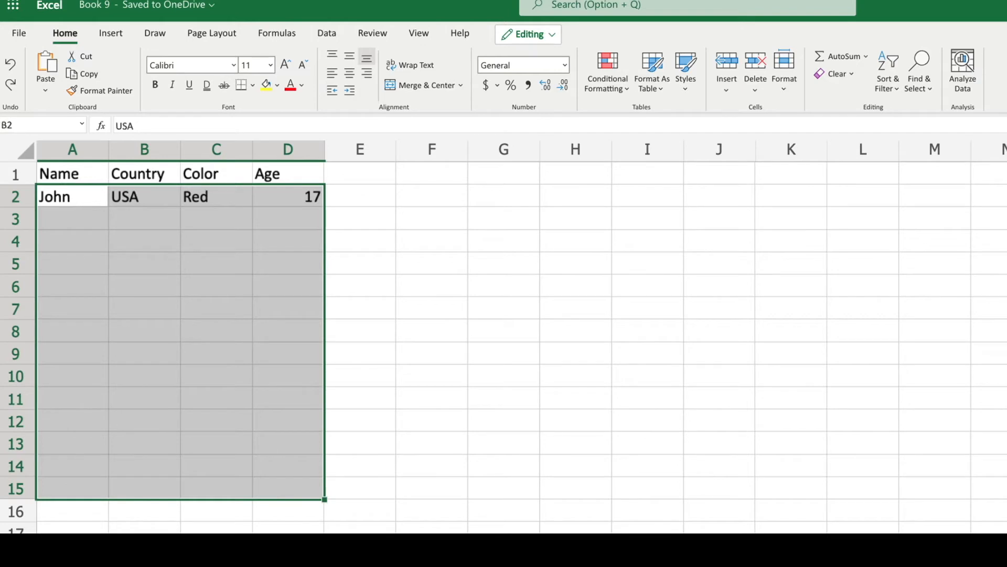
key("Tab")
key("Tab")
key("Tab")
key("Tab")
key("Tab")
key("Tab")
key("Tab")
key("Tab")
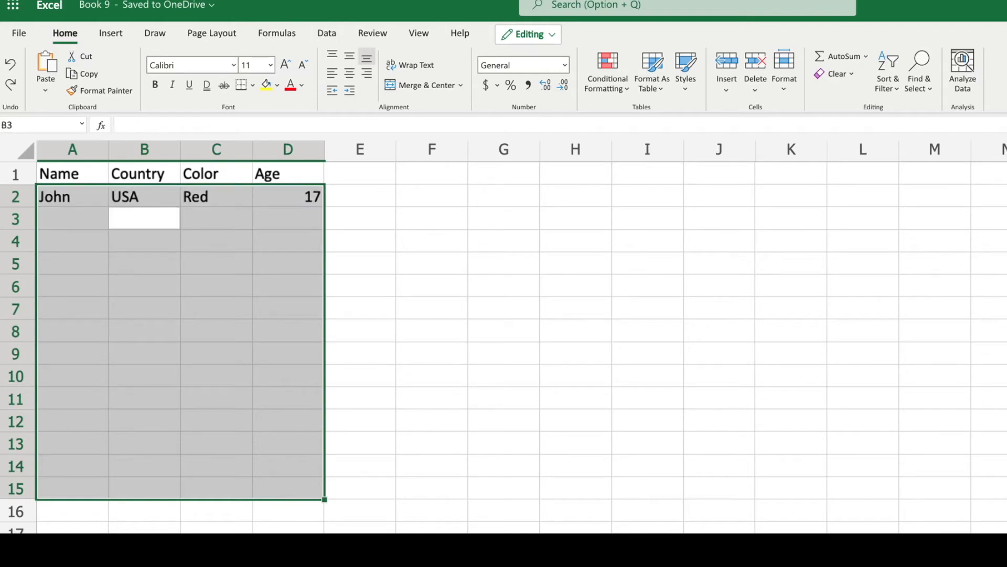
key("Tab")
key("Tab")
key("Tab")
key("Tab")
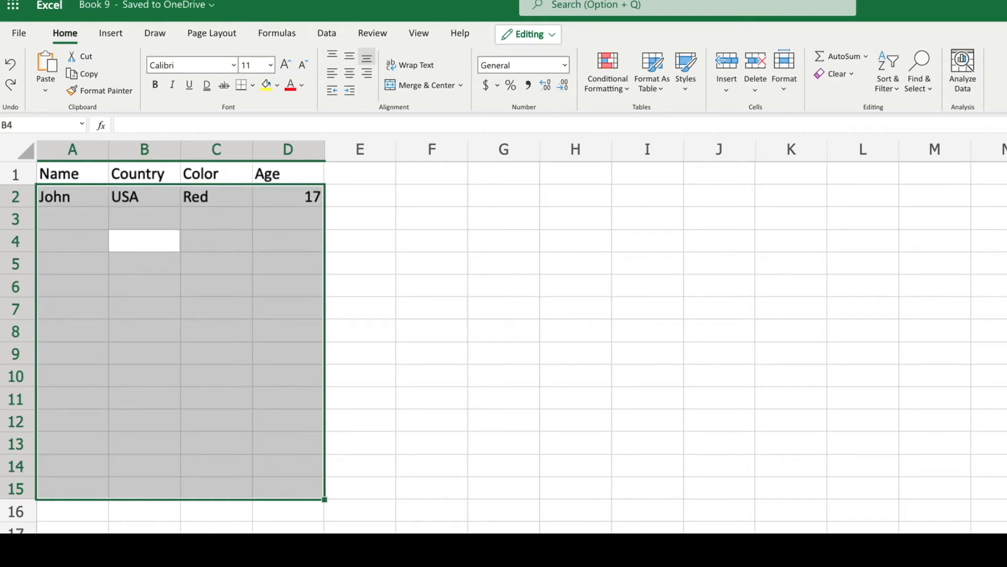
key("Tab")
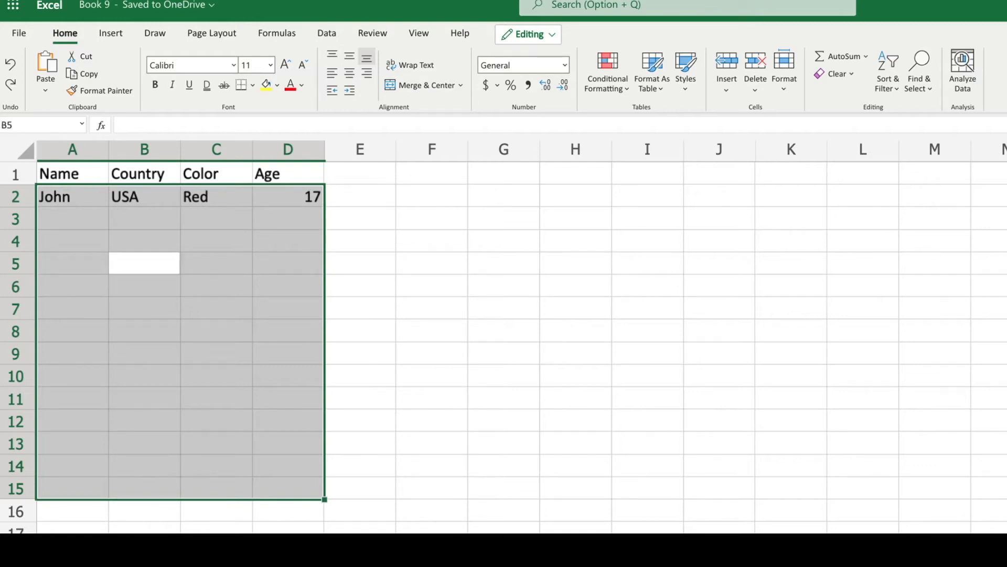
key("Return")
key("Return")
key("Return")
key("Return")
key("Return")
key("Return")
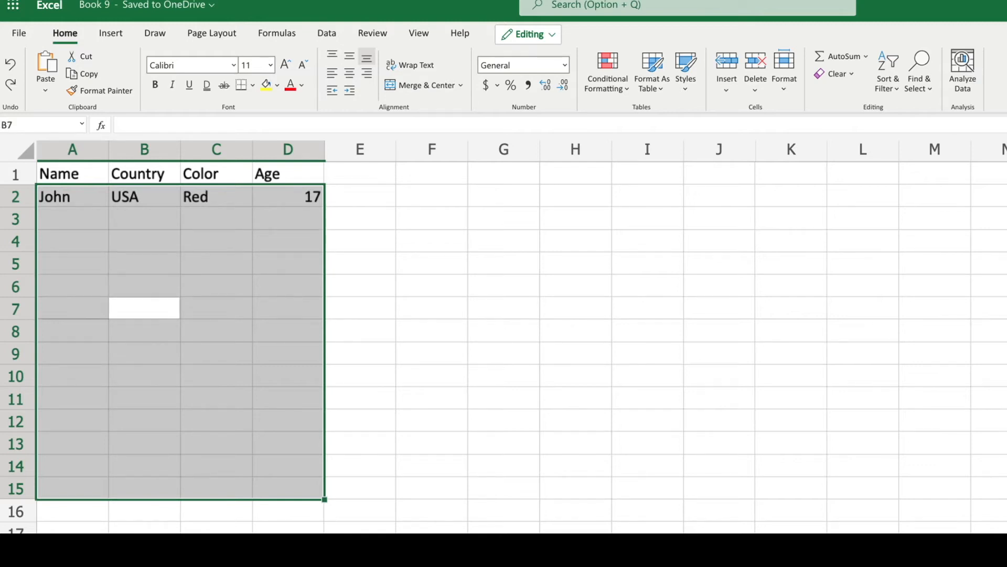
key("Return")
key("Return")
key("Return")
key("Return")
key("Return")
key("Return")
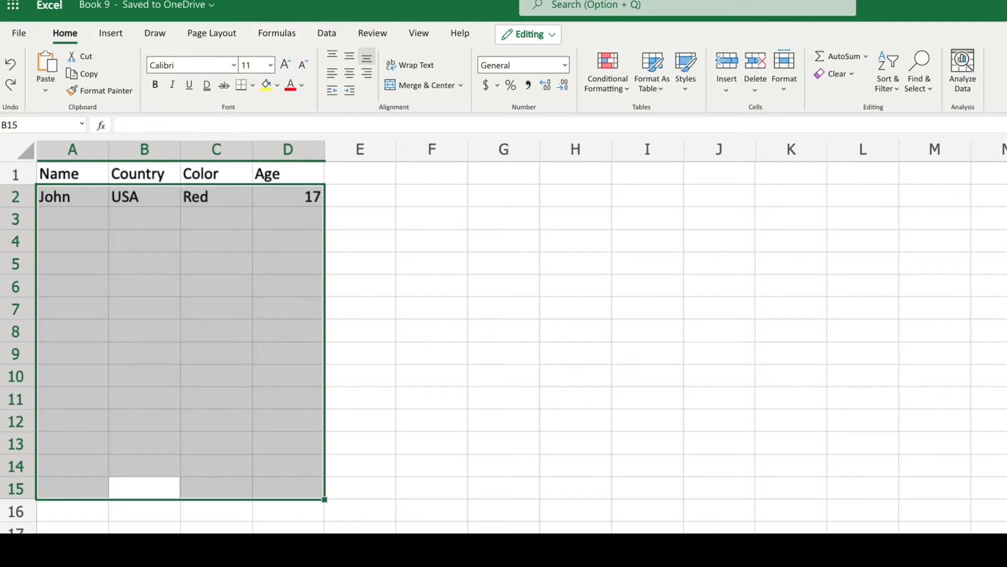
key("Return")
key("Return")
key("Return")
key("Return")
key("Return")
key("Return")
key("Return")
key("Return")
key("Return")
key("Return")
key("Return")
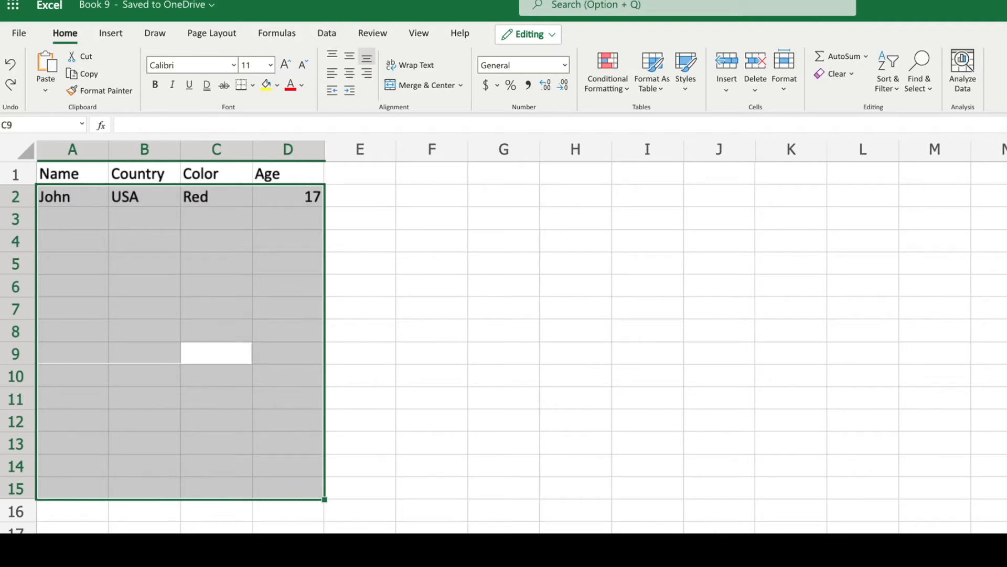
key("Return")
key("Return")
key("Return")
key("Return")
key("Return")
key("Return")
key("Return")
key("Return")
key("Return")
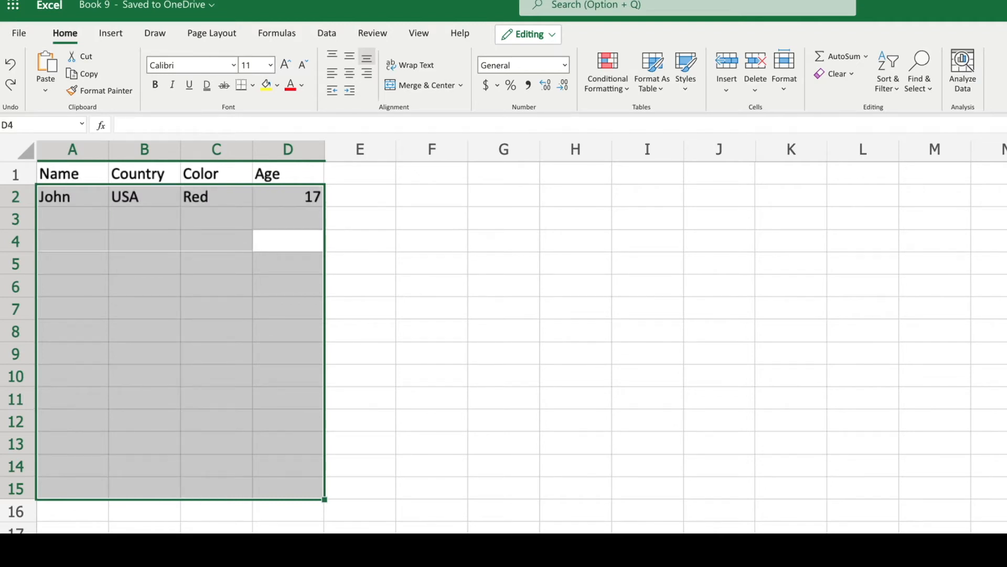
key("Tab")
key("Tab")
key("Tab")
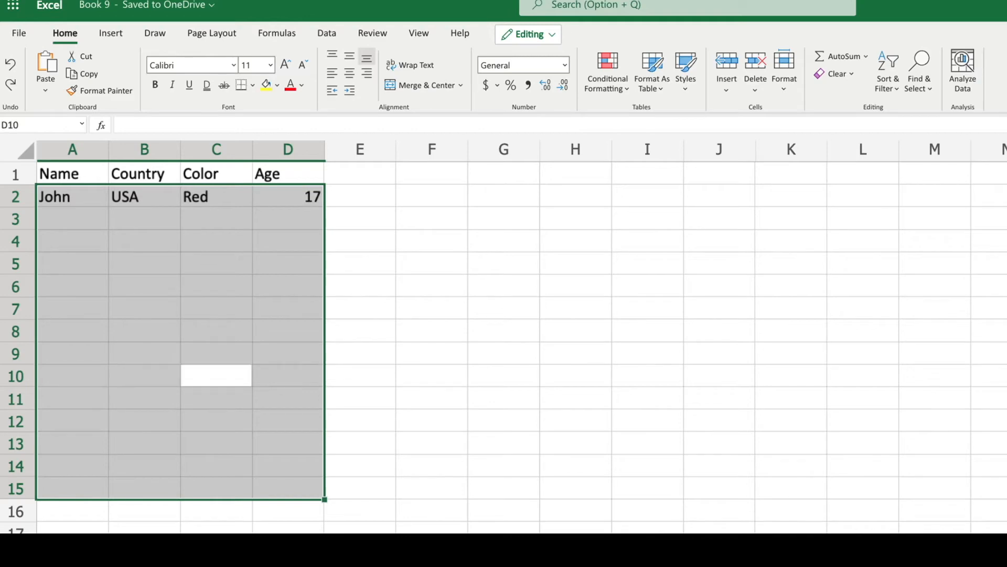
Fill row 3 with the second person's name, the country USA, the color Blue and the age 25.
key("Return")
type("Mary")
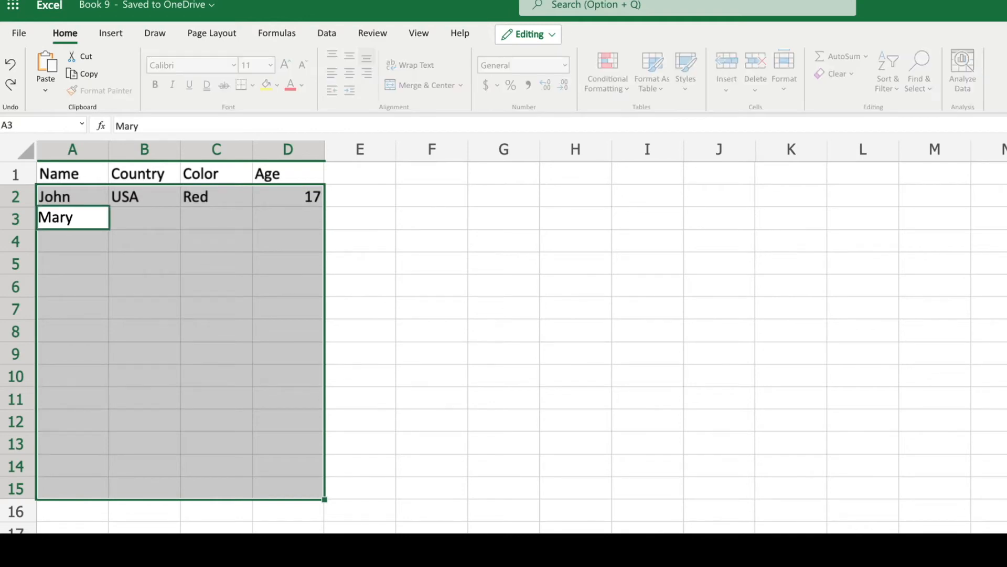
key("Tab")
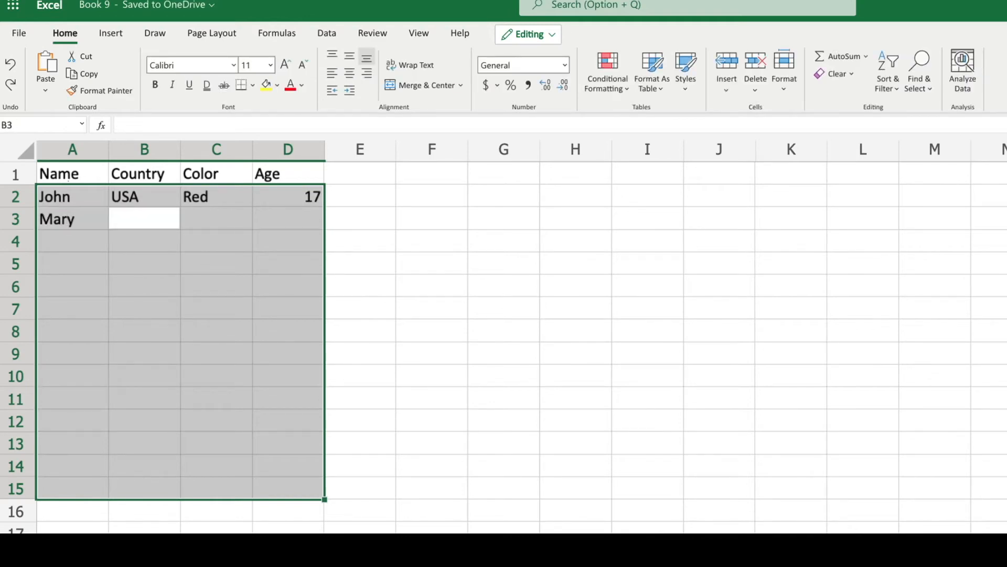
type("USA")
key("Tab")
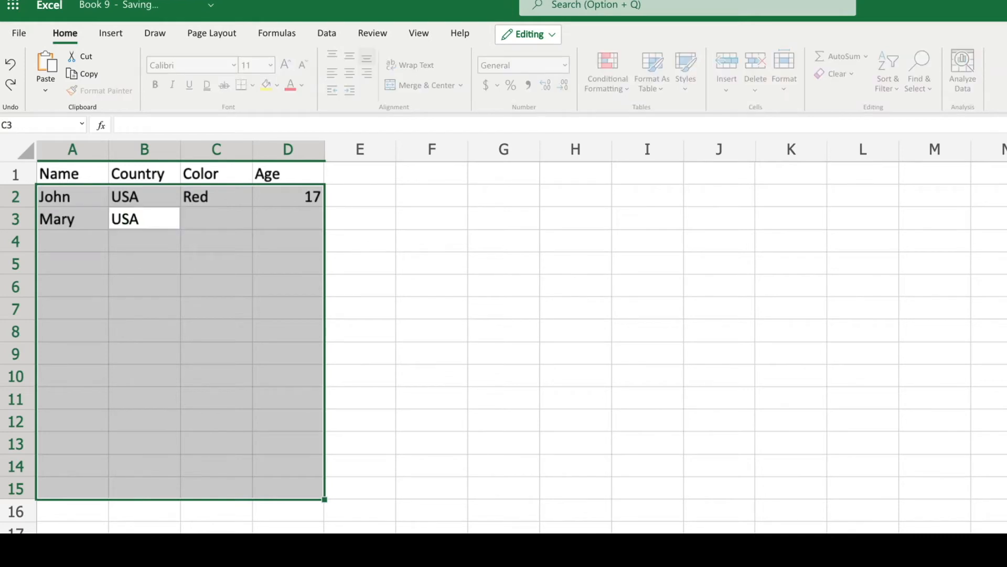
type("Blue")
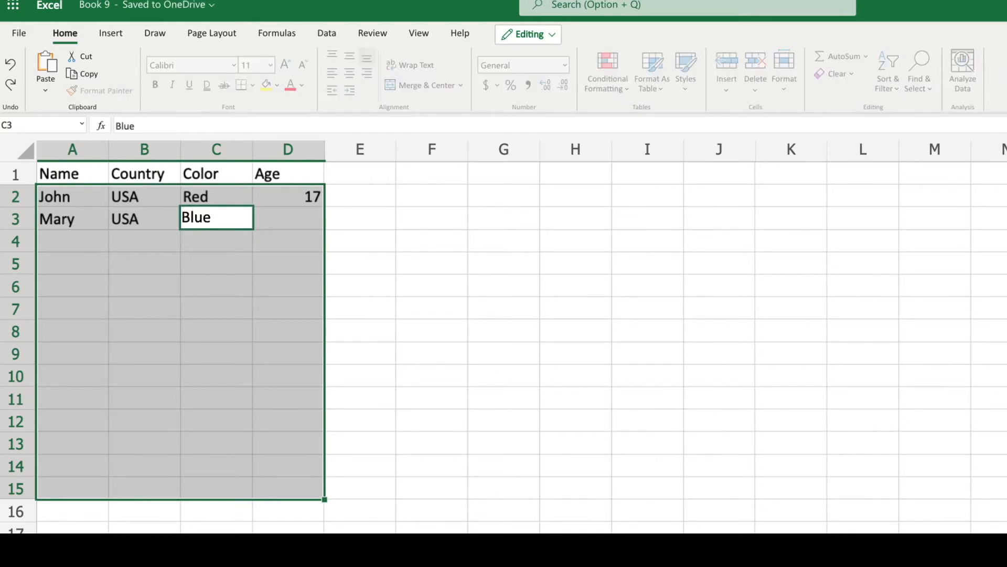
key("Tab")
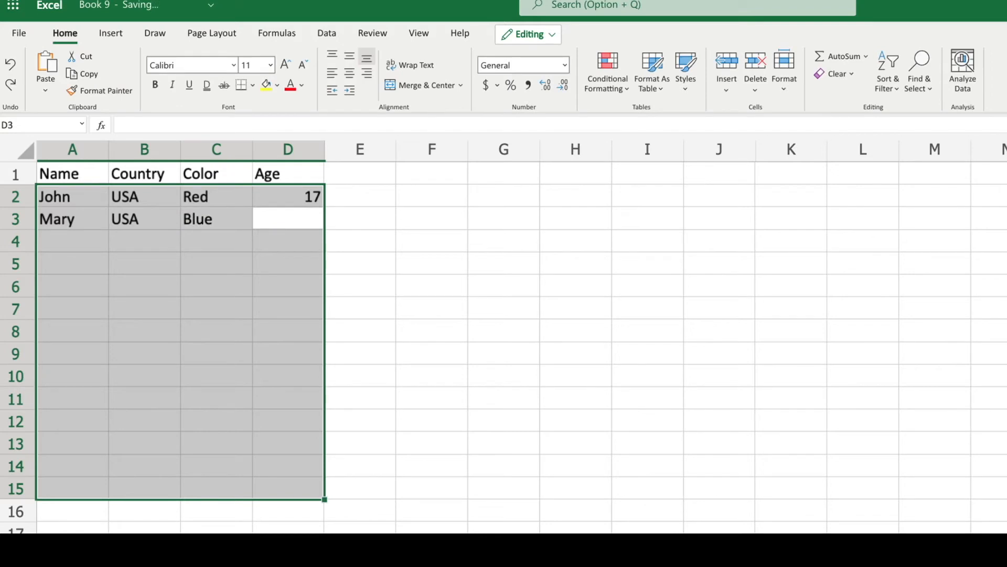
type("25")
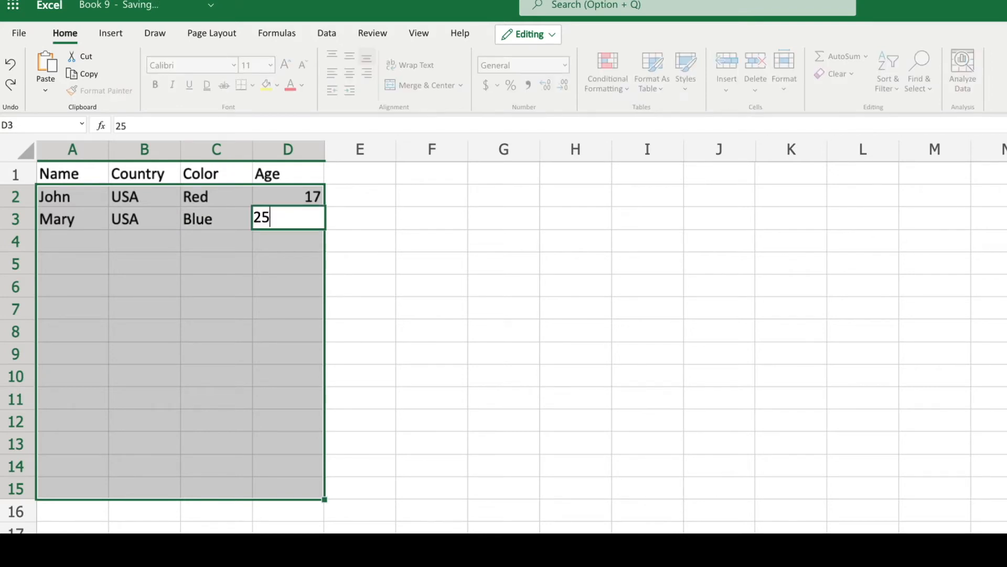
key("Tab")
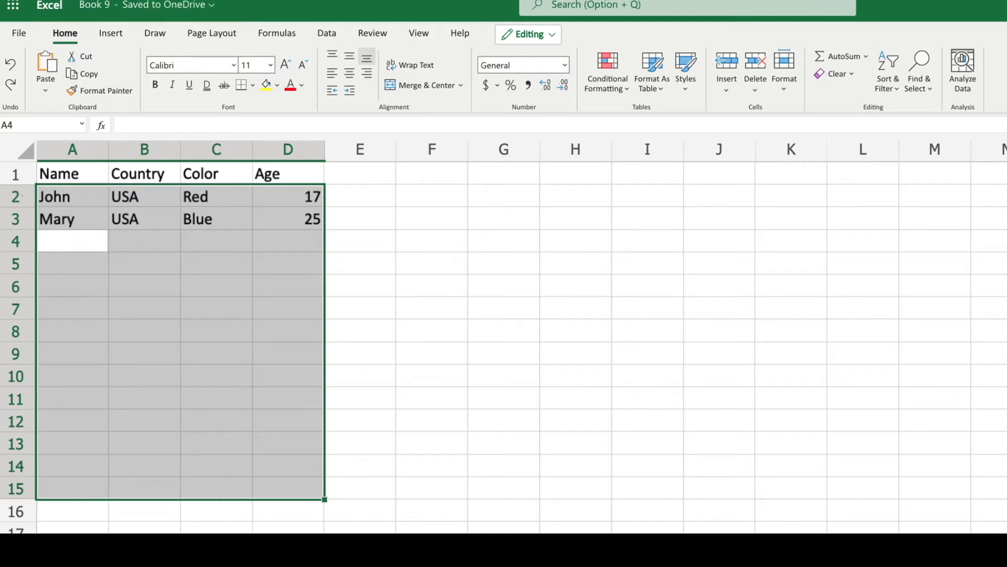
Fill row 4 with the third person's name, the country France, the color Red and the age 56.
type("Eric")
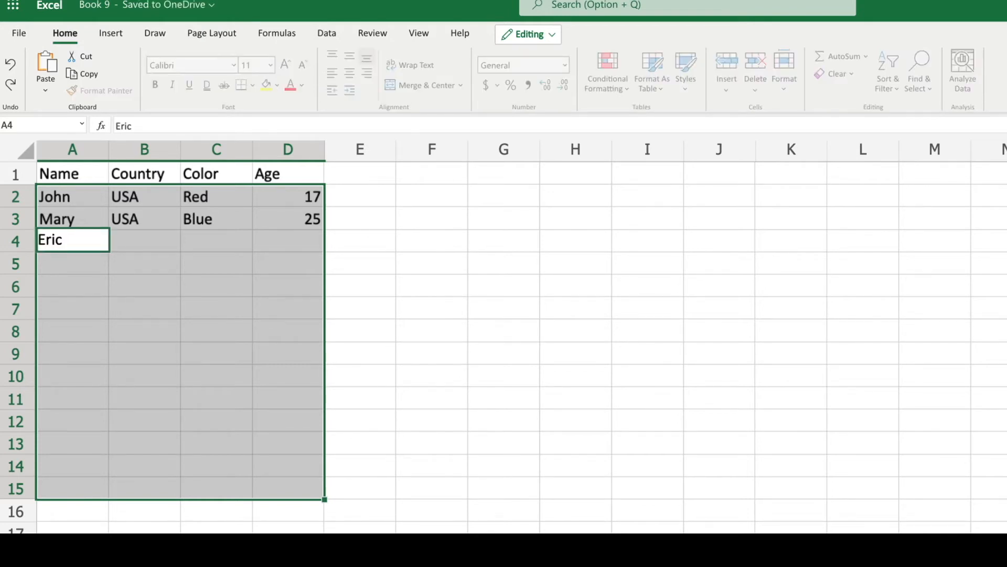
key("Tab")
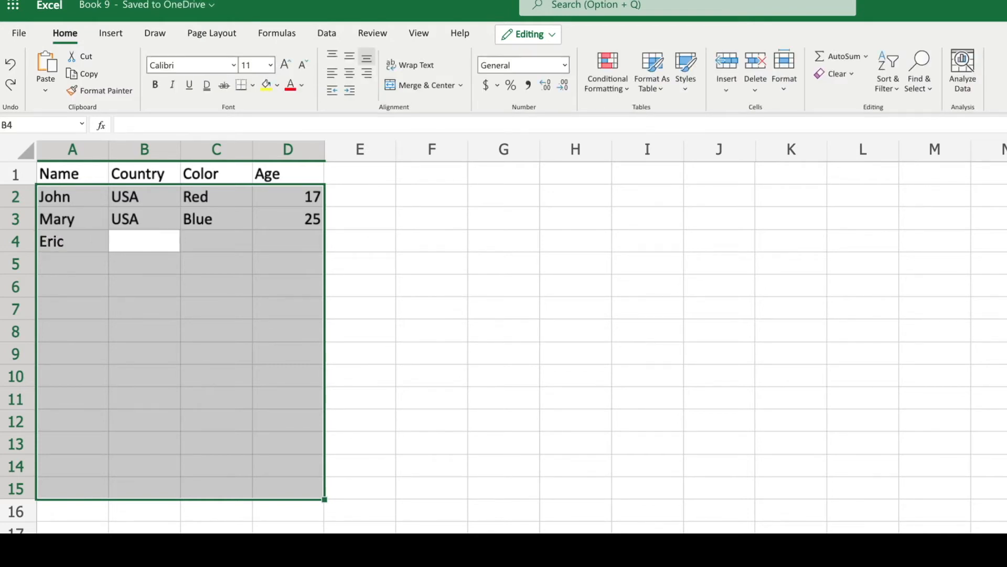
type("France")
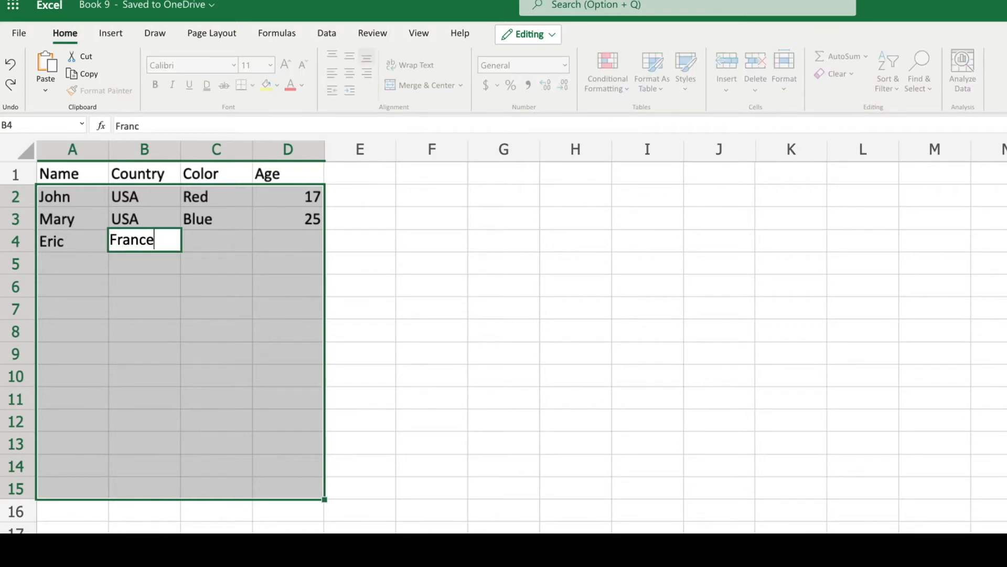
key("Tab")
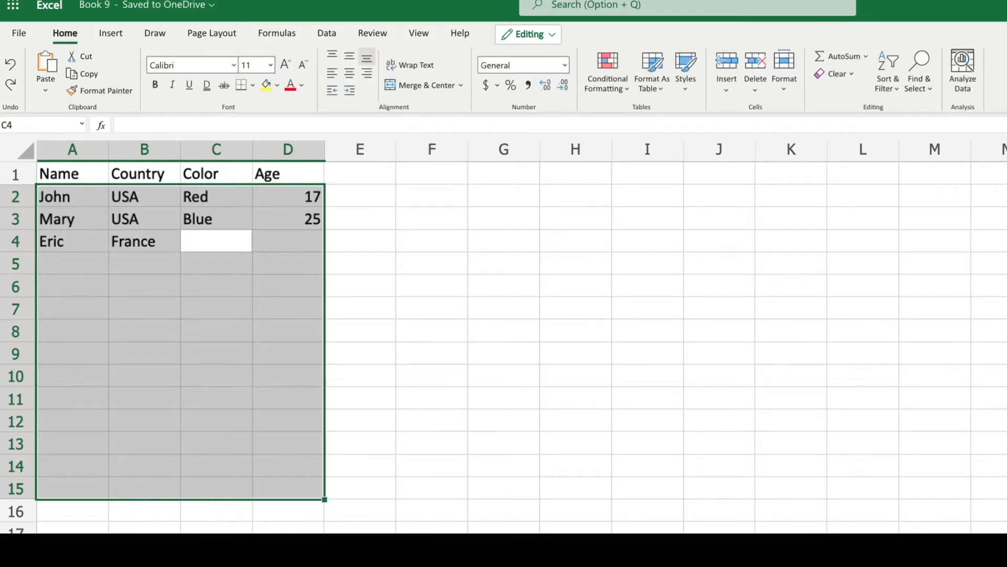
type("Red")
key("Tab")
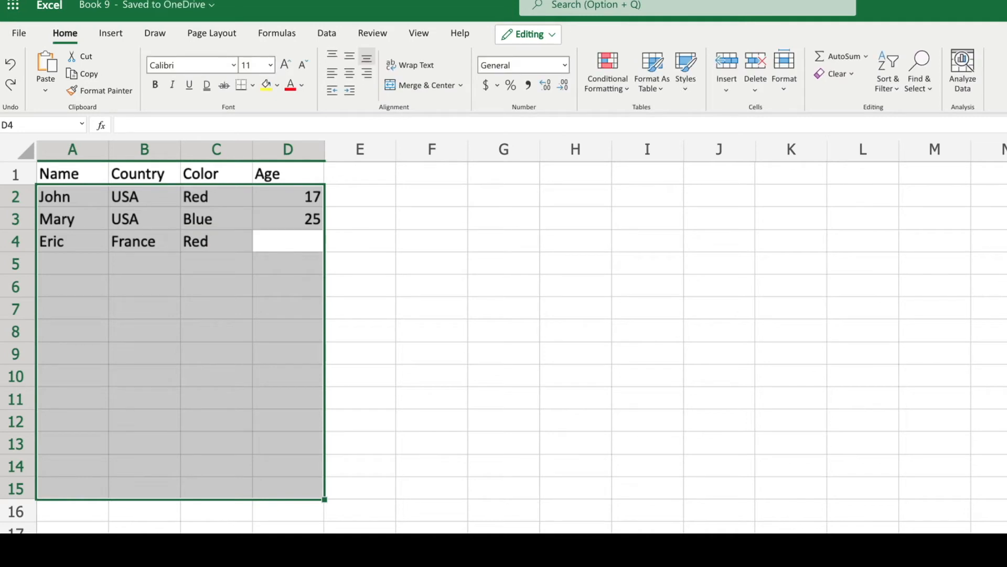
type("56")
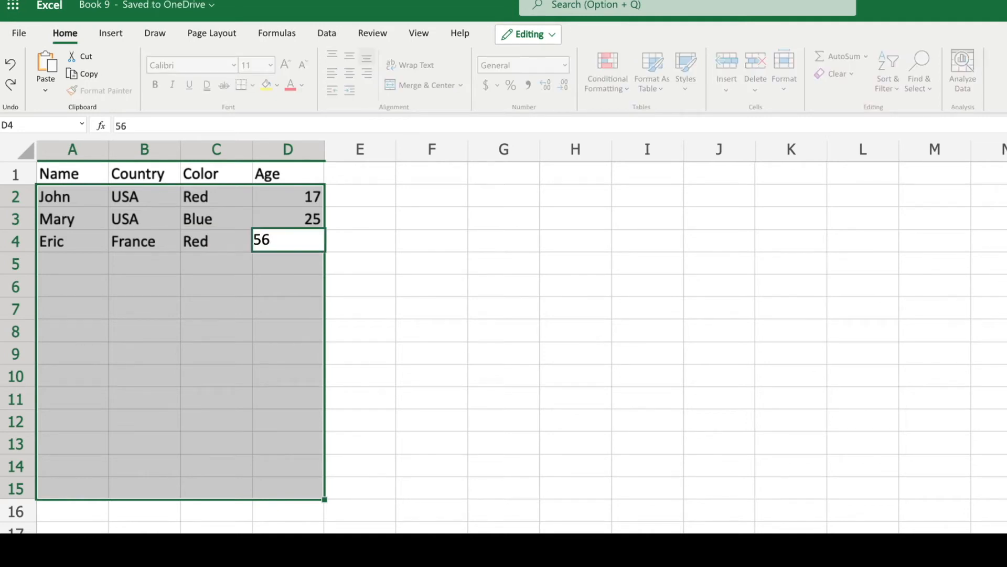
key("Return")
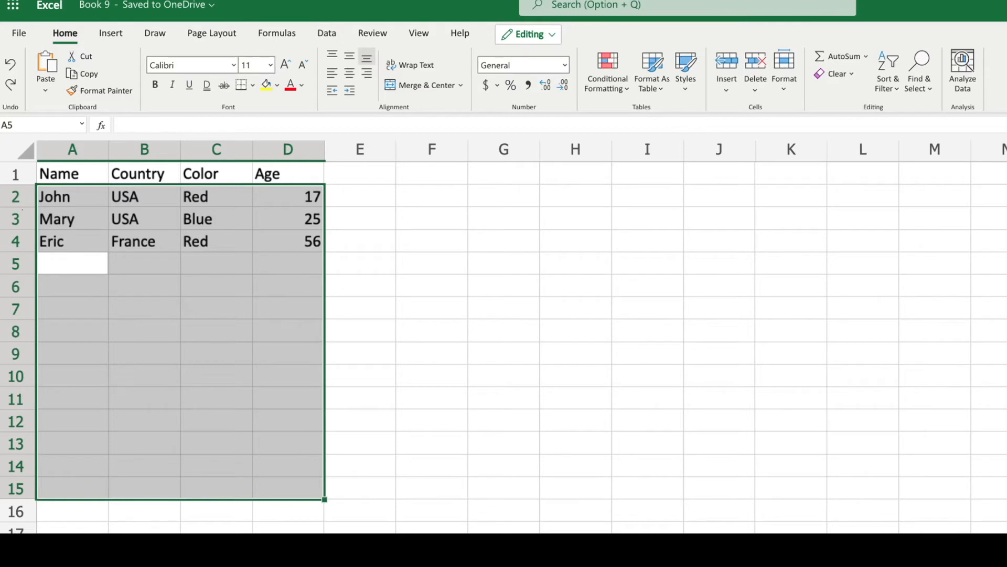
Fill row 5 with the fourth person's name, the country Canada, the color Yellow and the age 19.
type("Mary")
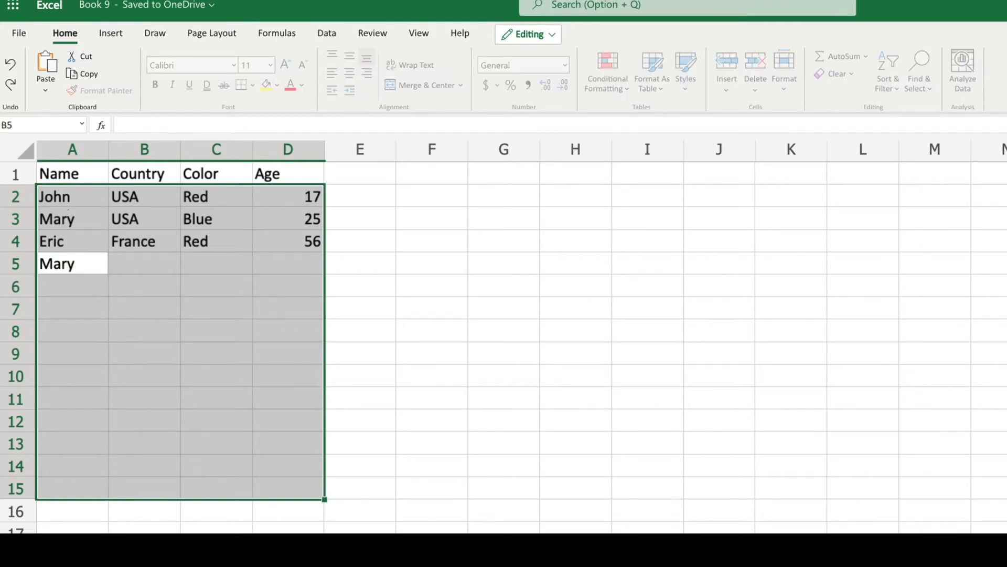
key("Tab")
type("Canada")
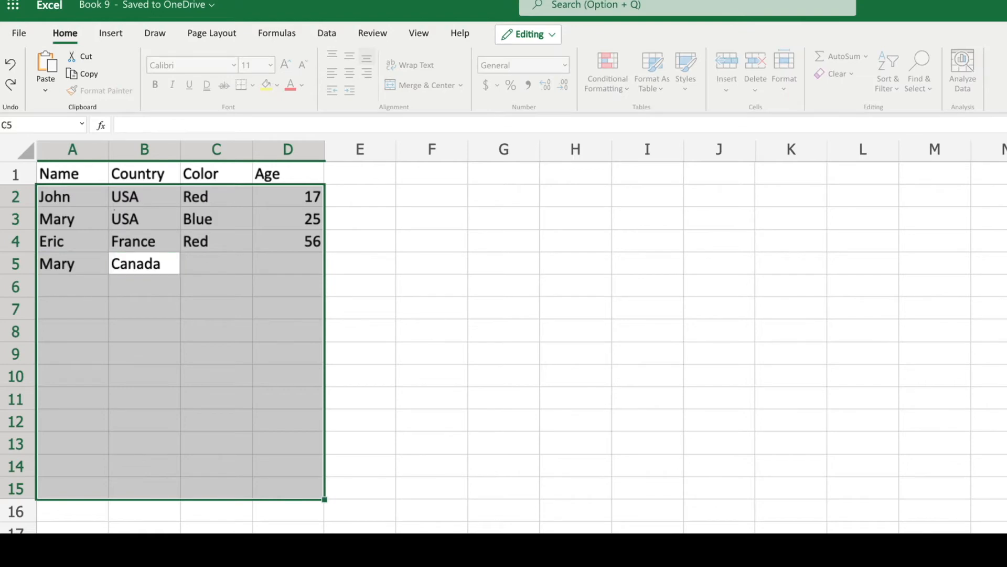
key("Tab")
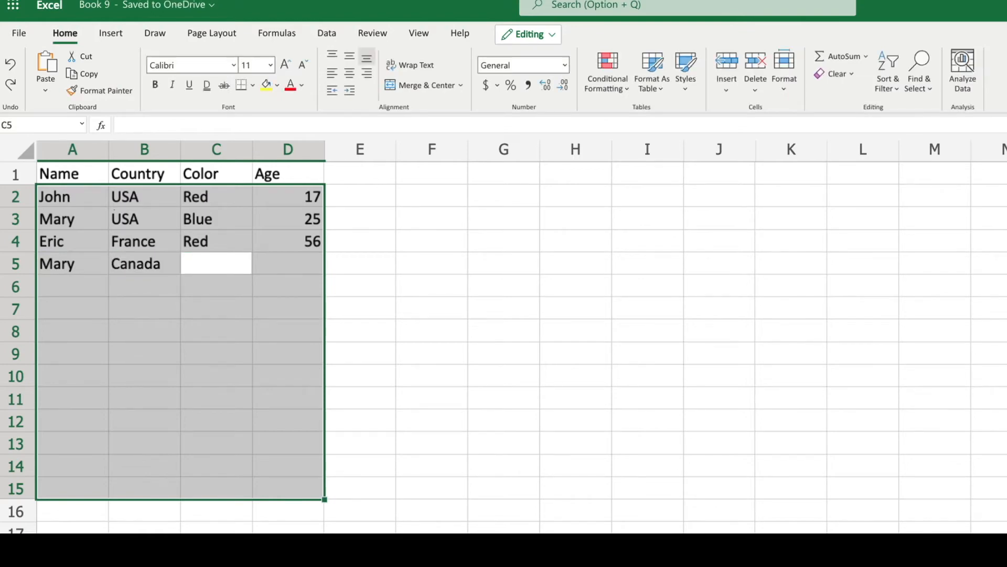
type("Yellow")
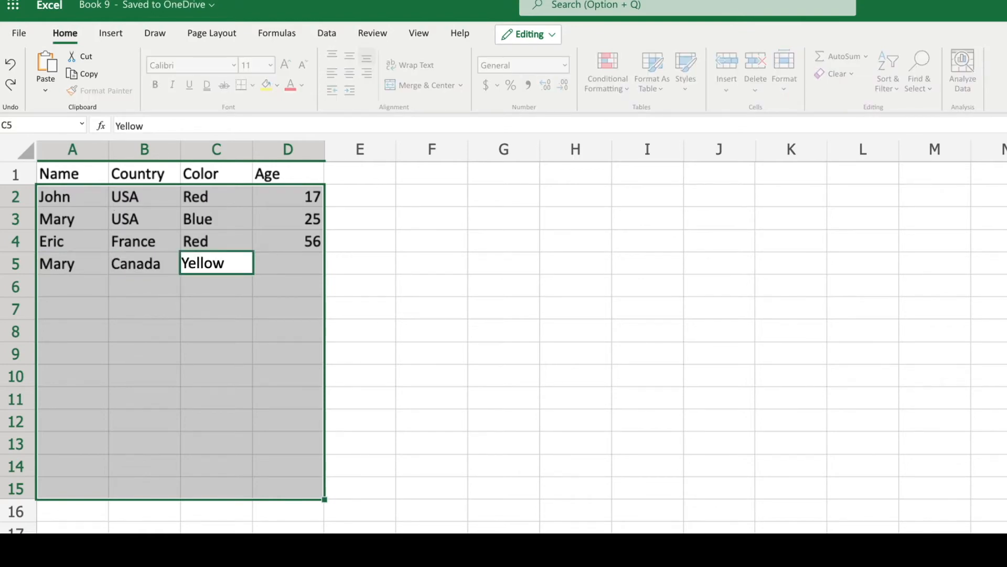
key("Tab")
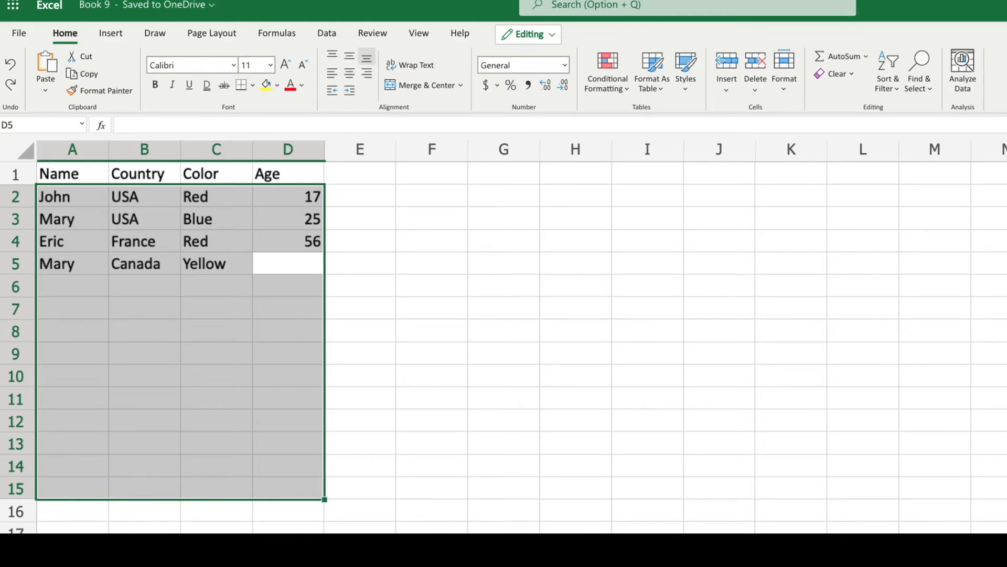
type("19")
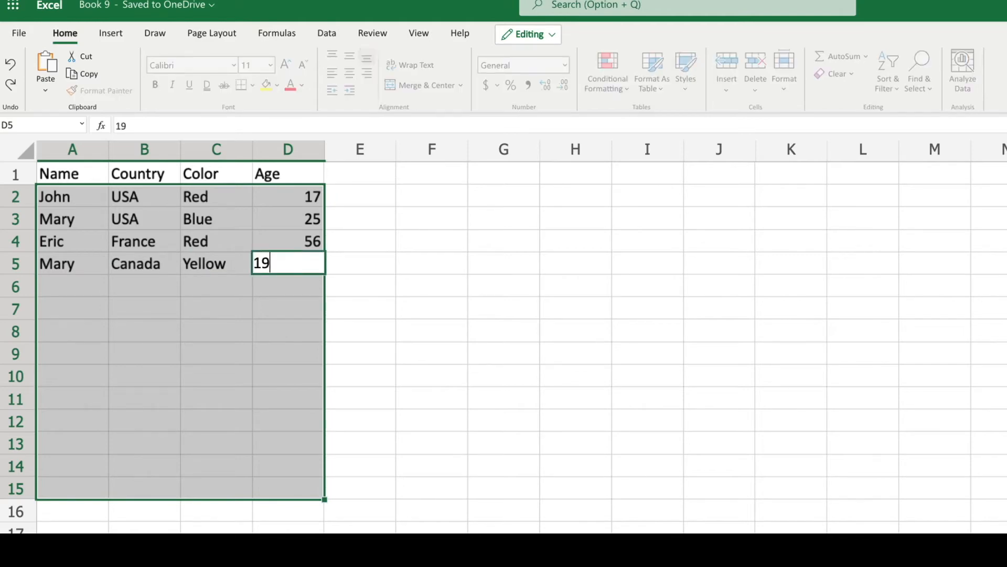
left_click(145, 331)
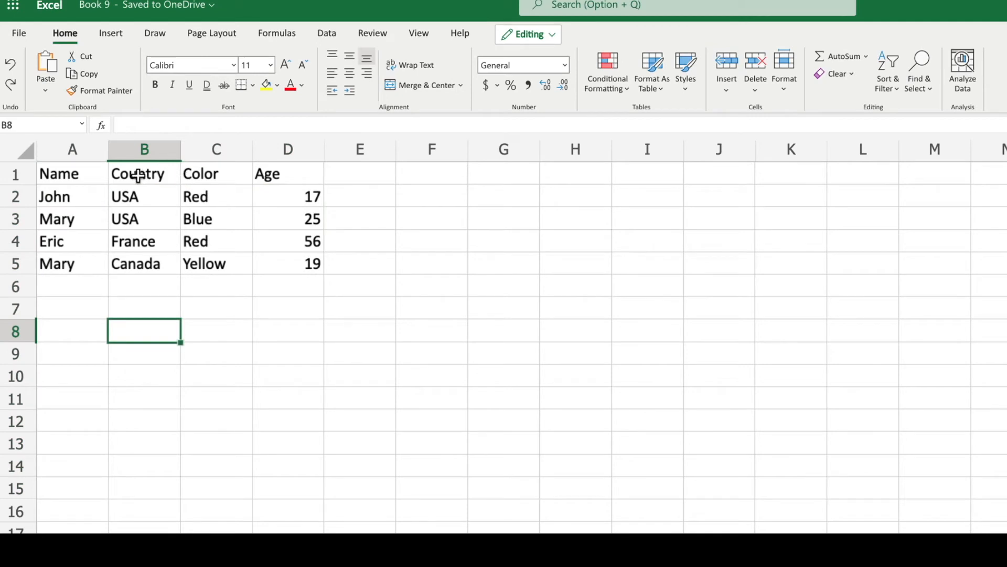
Convert the data range A1:D5 into a table whose first row is used as headers.
left_click(96, 183)
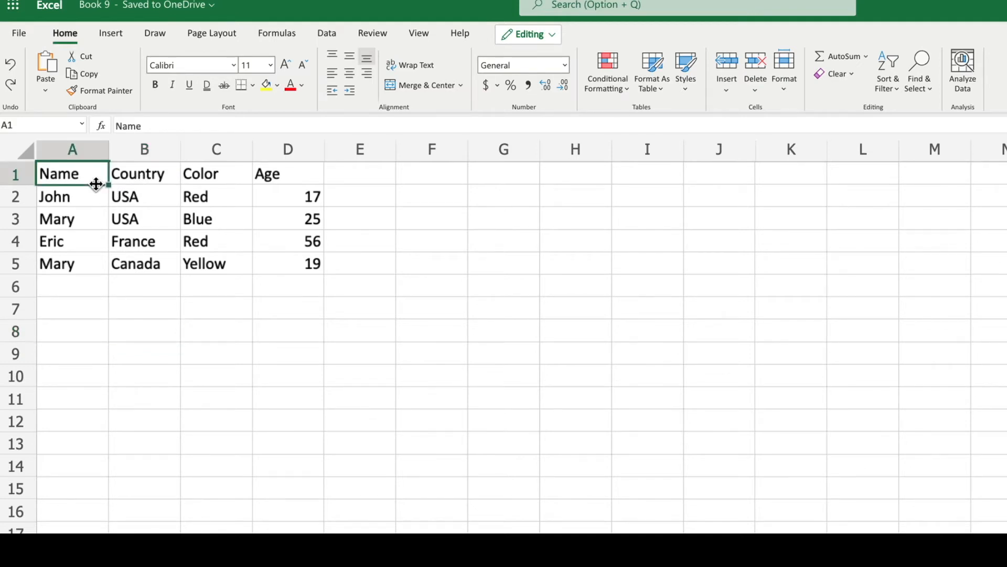
left_click(109, 33)
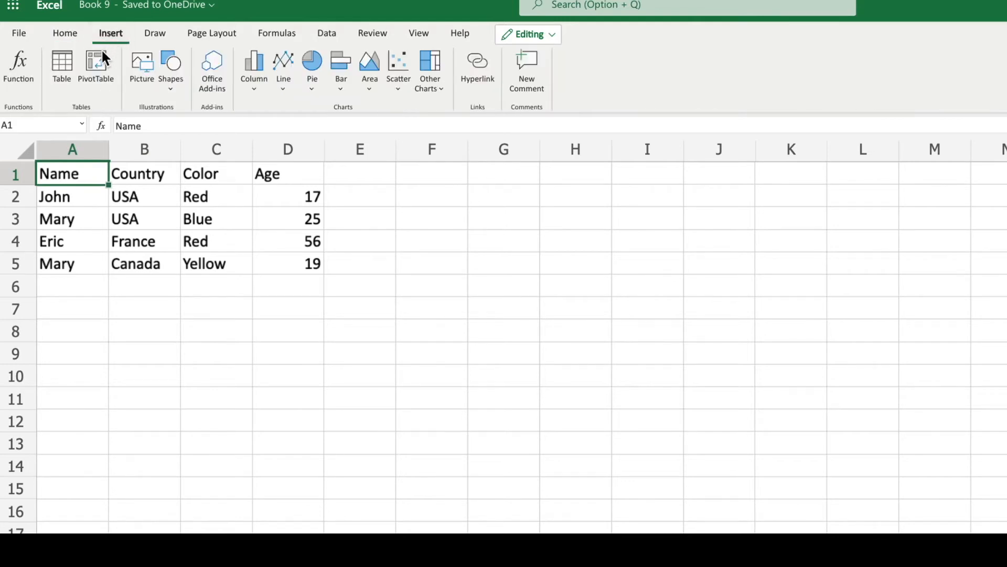
left_click(60, 69)
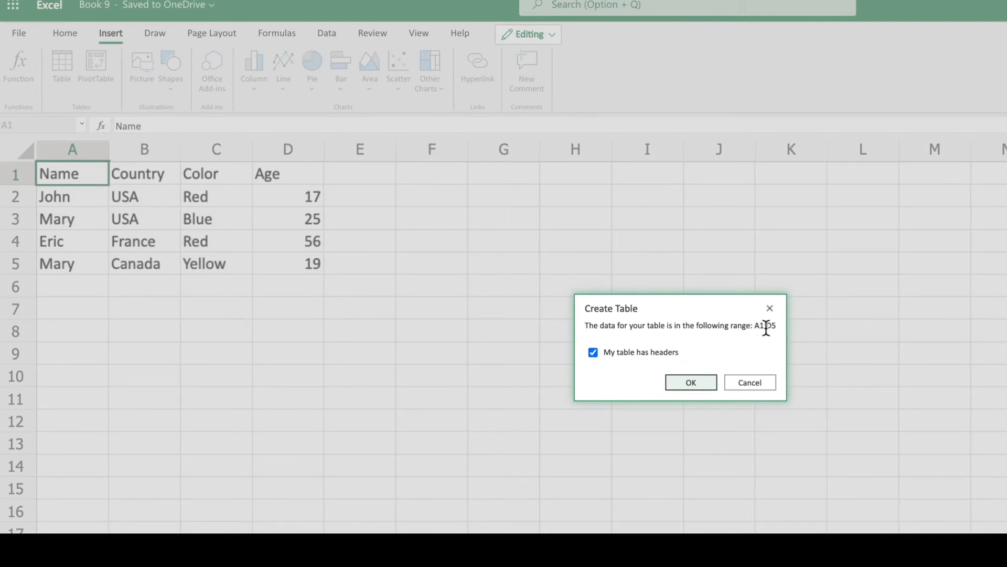
left_click(692, 381)
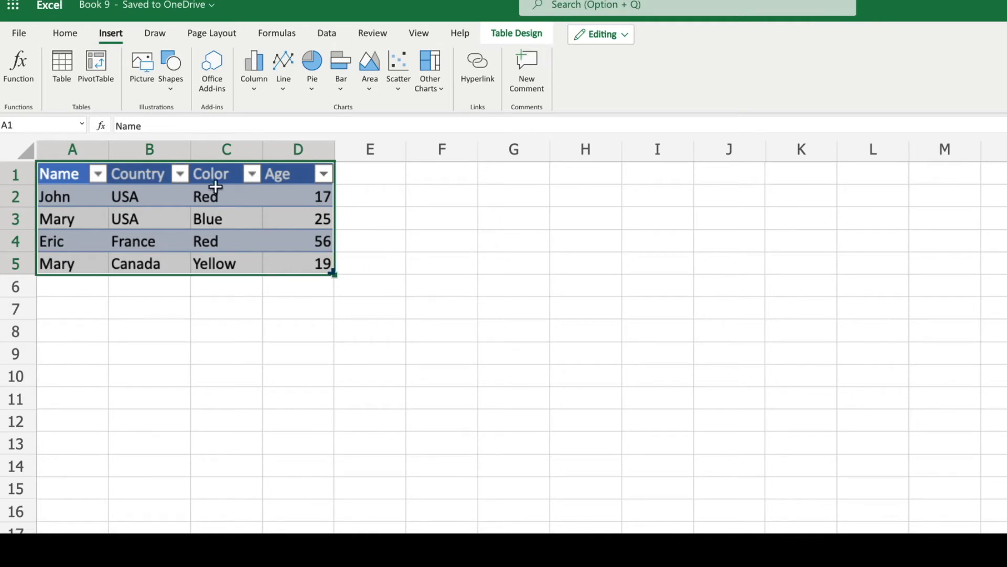
left_click(198, 175)
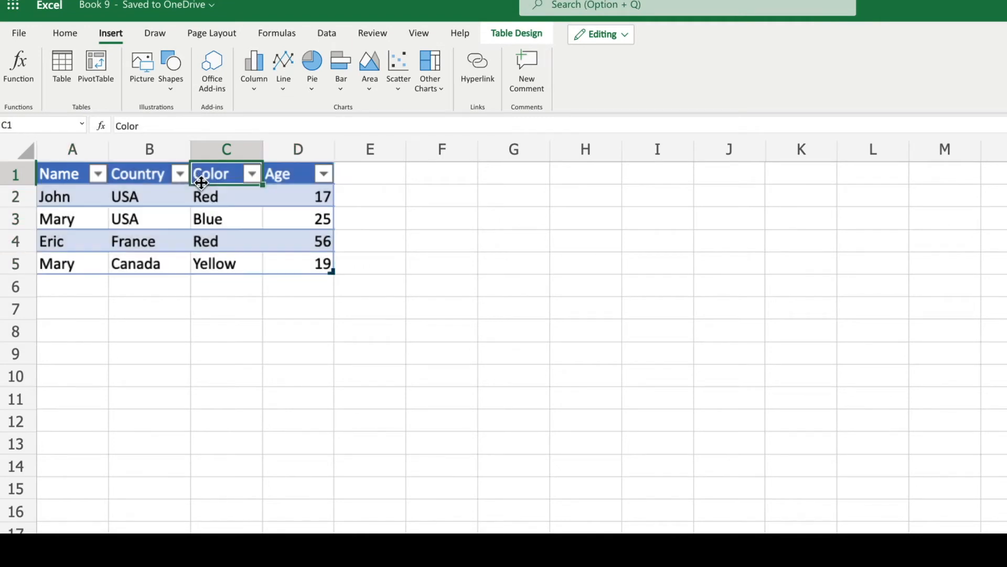
left_click(194, 209)
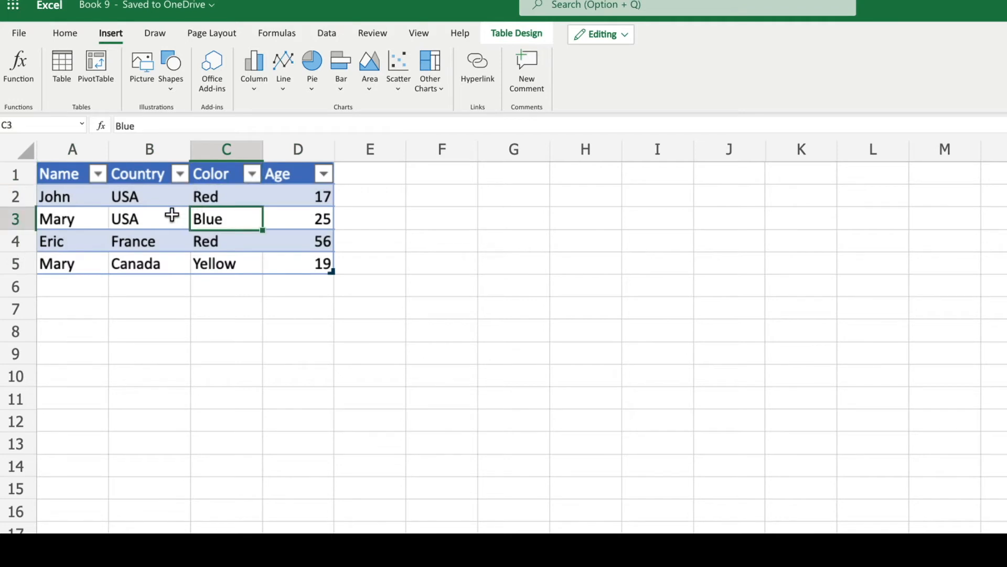
left_click(171, 216)
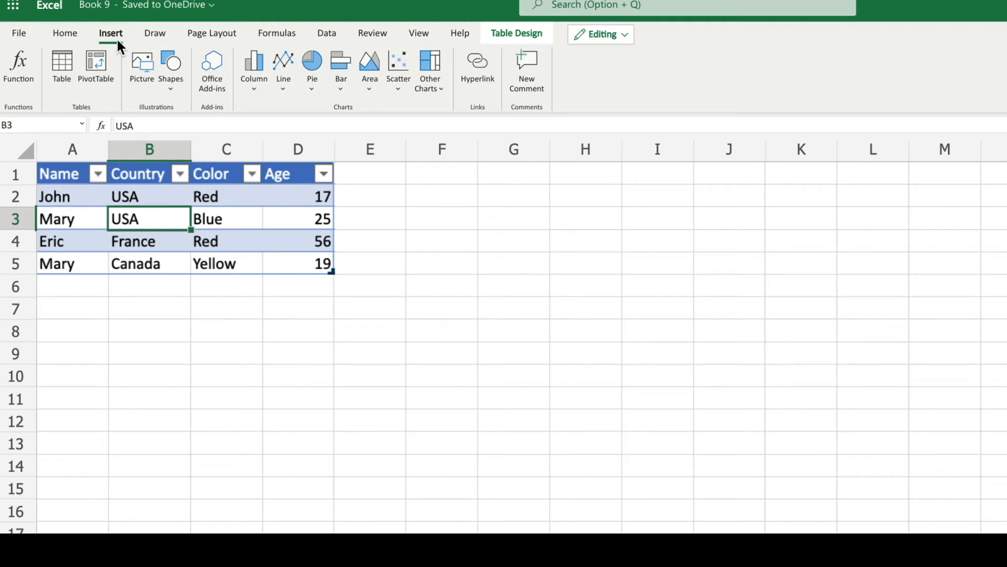
left_click(80, 31)
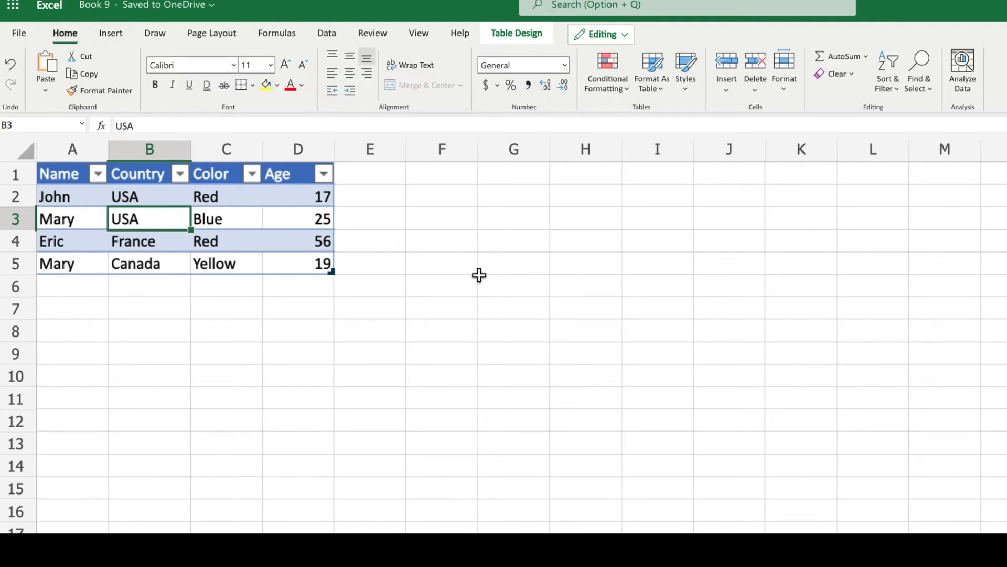
left_click(202, 303)
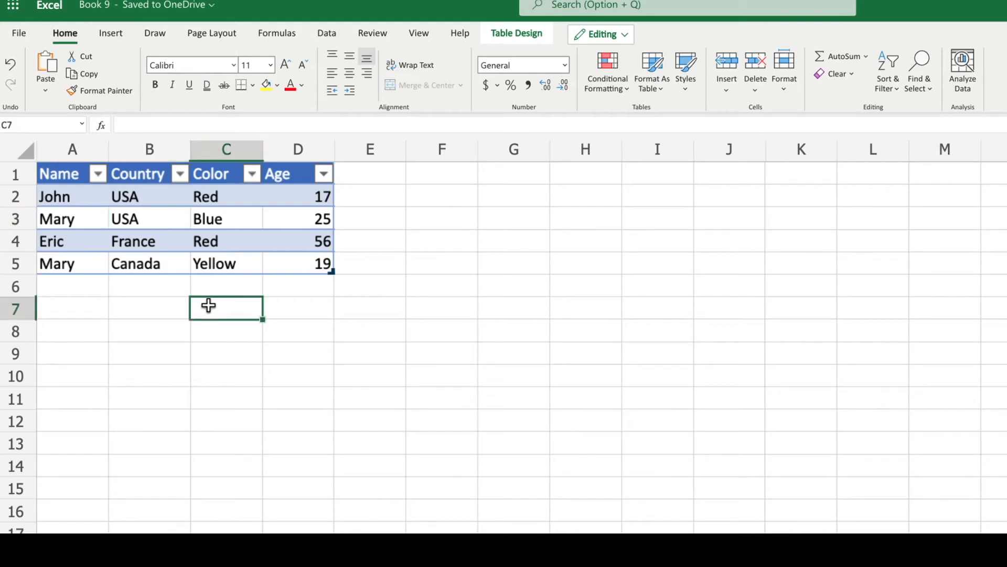
left_click(286, 294)
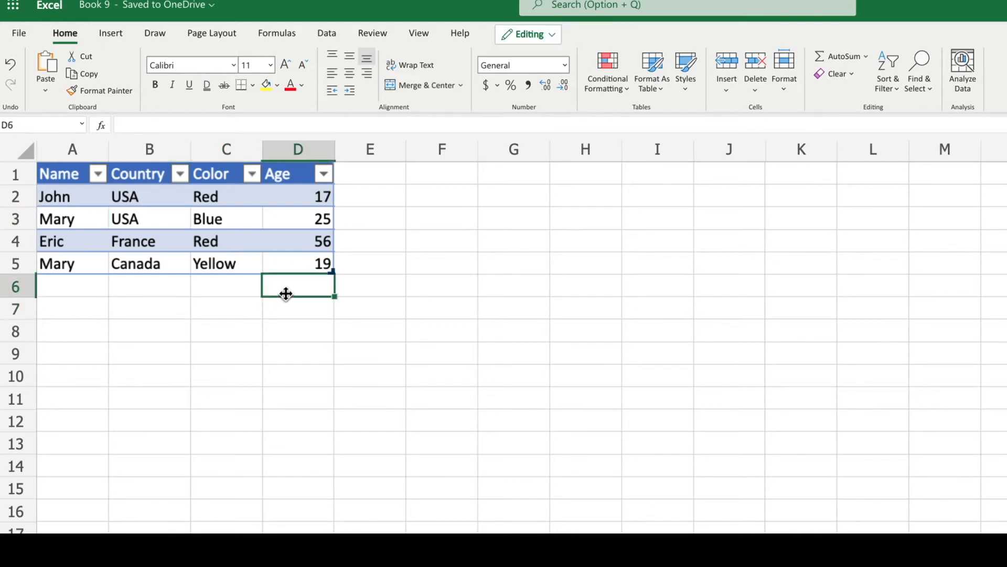
left_click(292, 222)
left_click(247, 217)
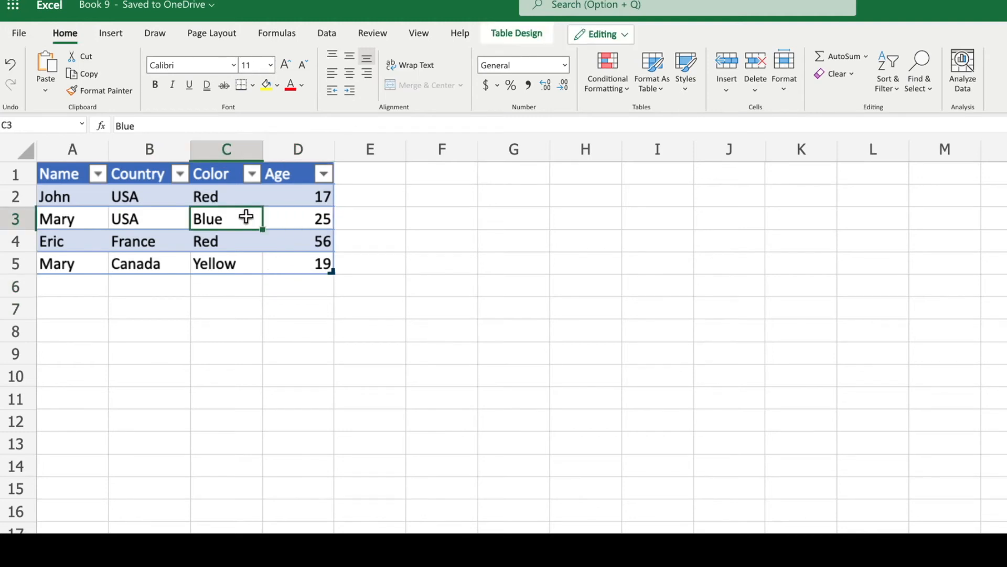
Sort the table by the Name column from A to Z.
left_click(98, 174)
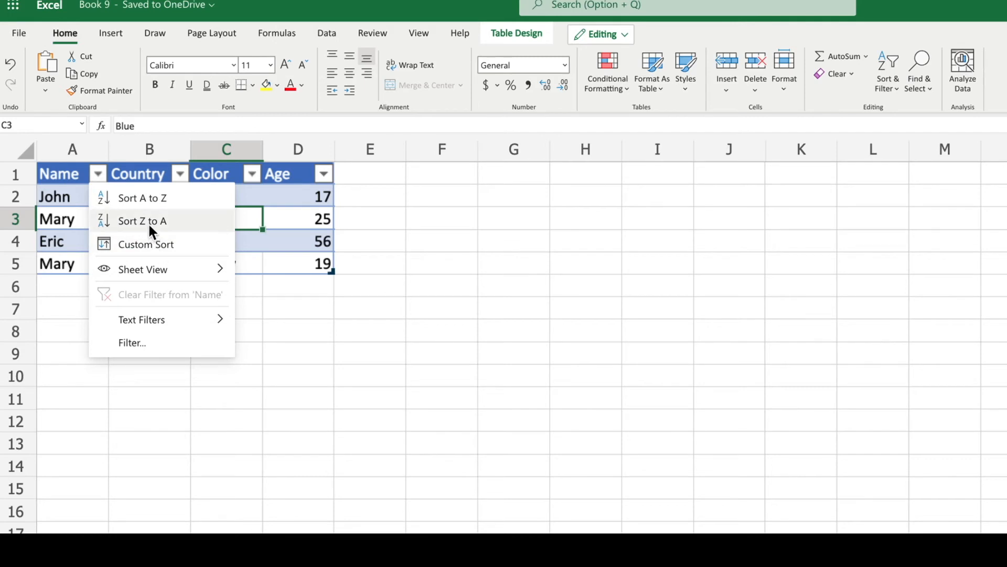
left_click(144, 198)
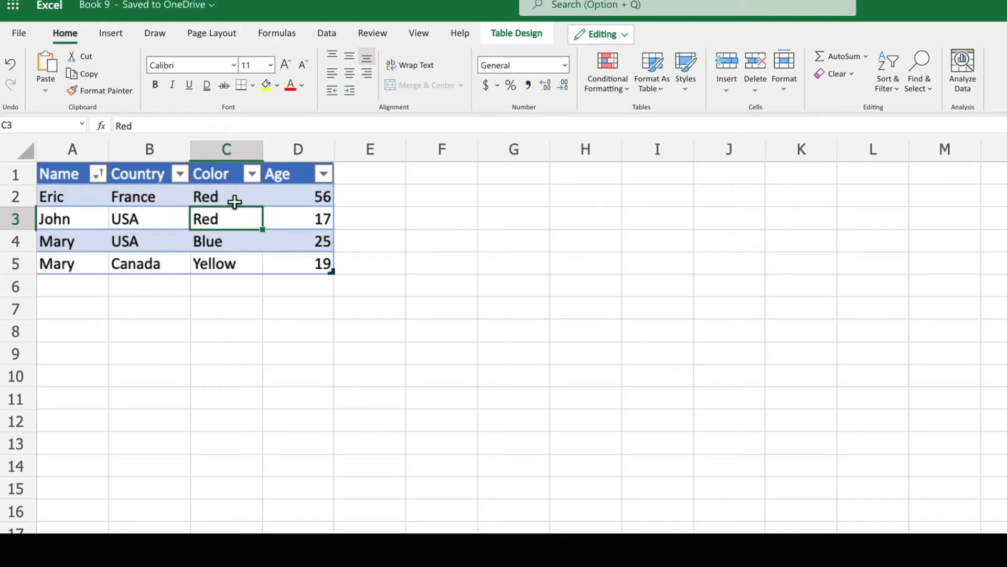
Filter the table's Color column to show only rows where the color equals Red.
left_click(253, 173)
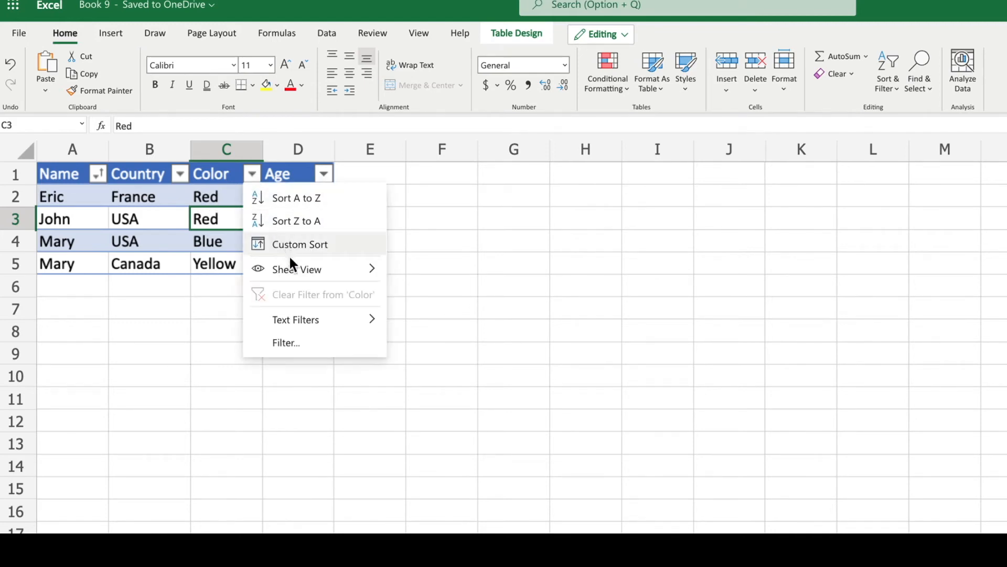
mouse_move(324, 316)
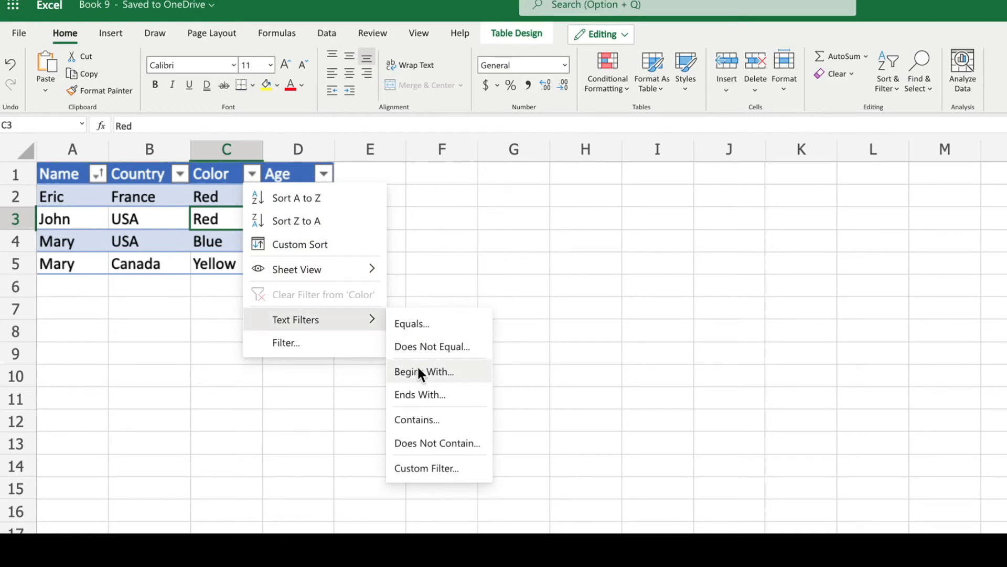
left_click(412, 323)
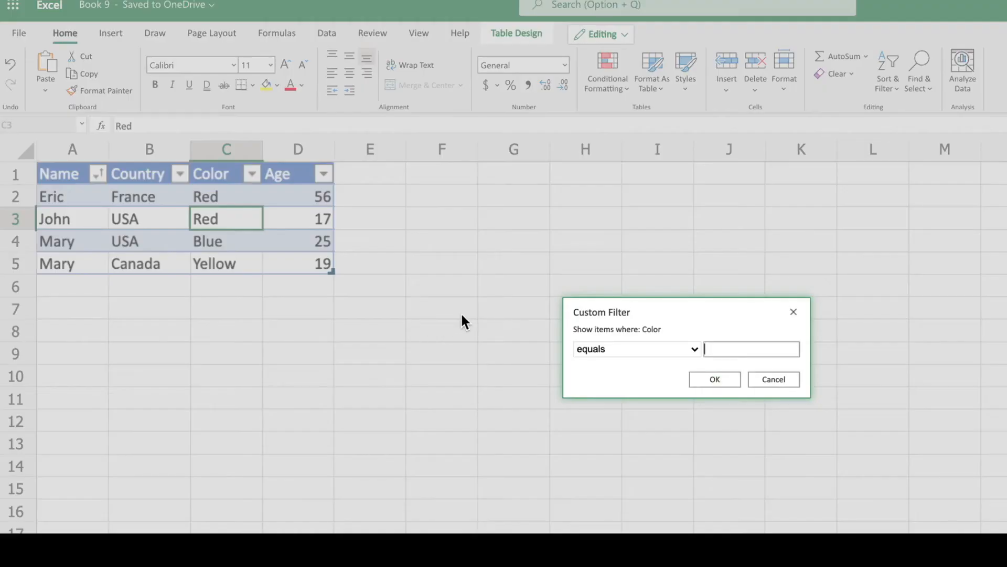
left_click(704, 349)
type("Red")
key("Return")
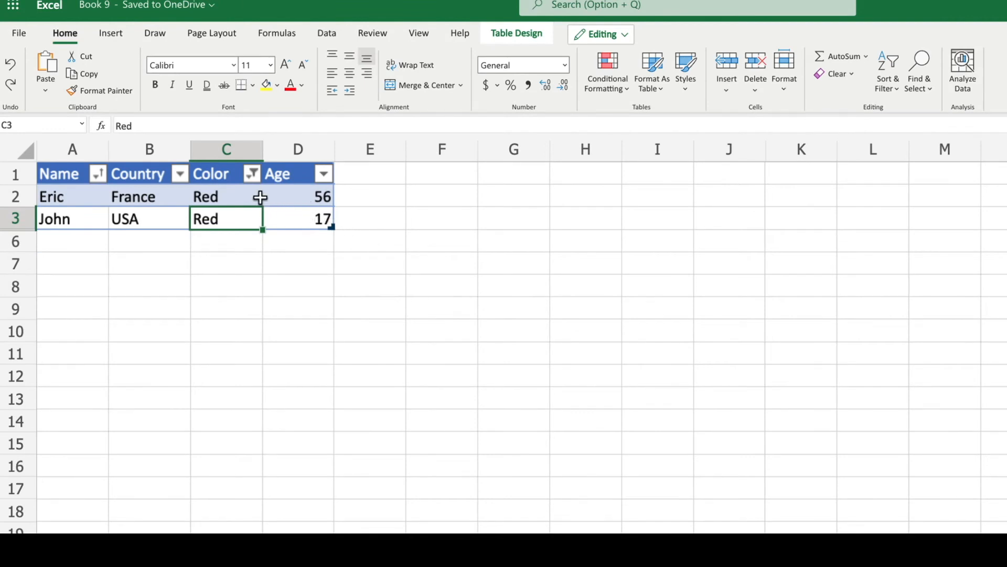
Clear the filter from the Color column.
left_click(251, 175)
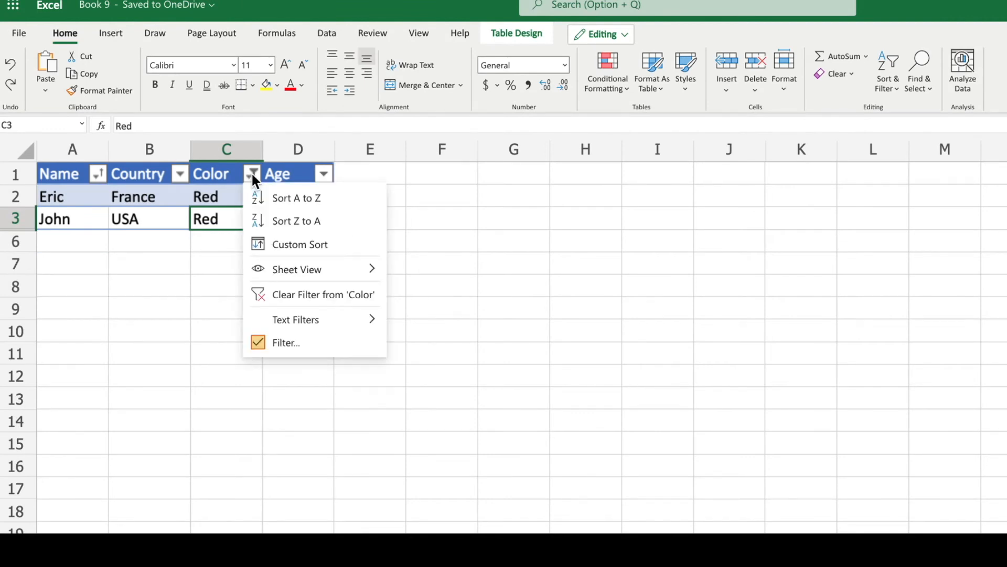
mouse_move(293, 329)
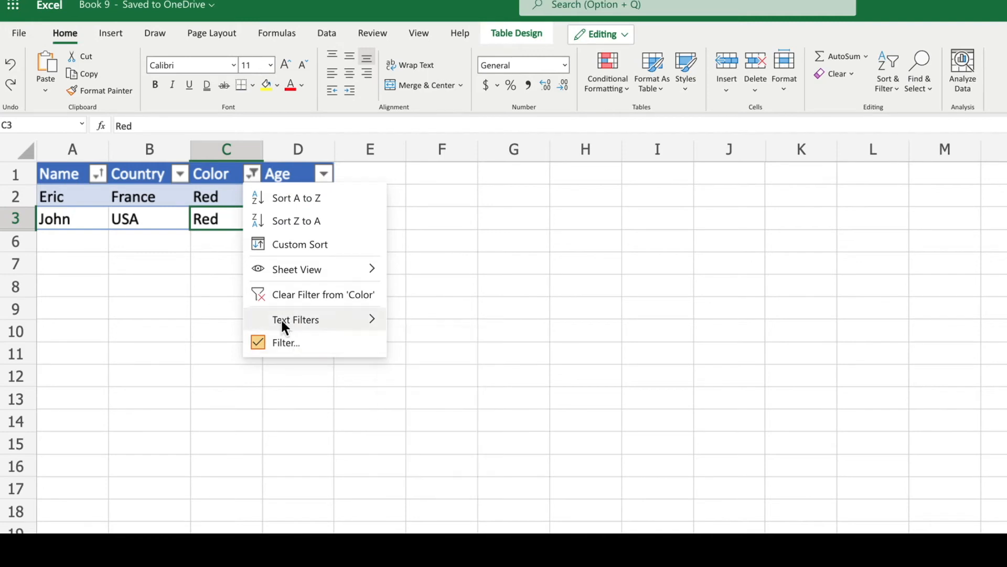
left_click(286, 294)
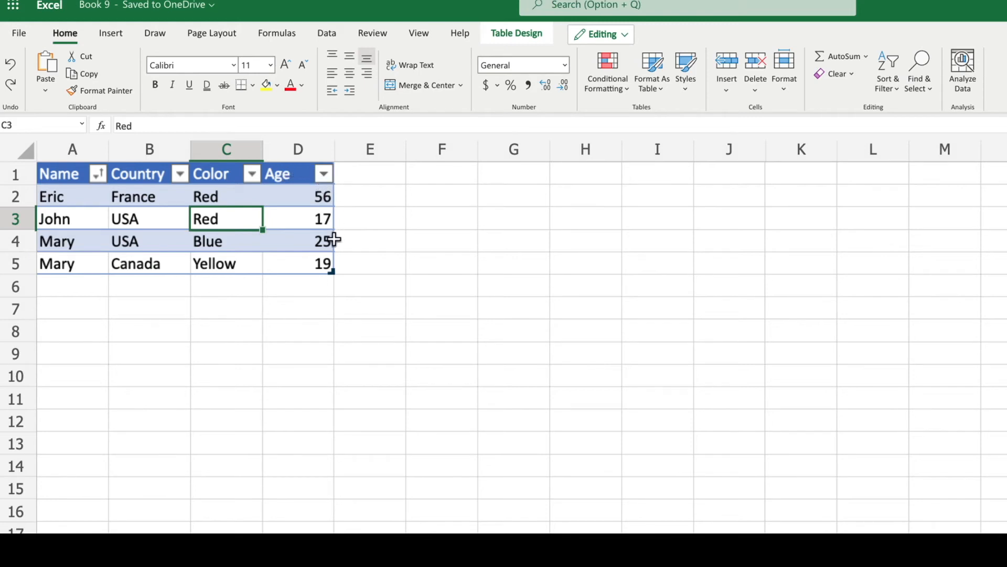
Filter the Age column for values greater than 30 and clear that filter again.
left_click(324, 175)
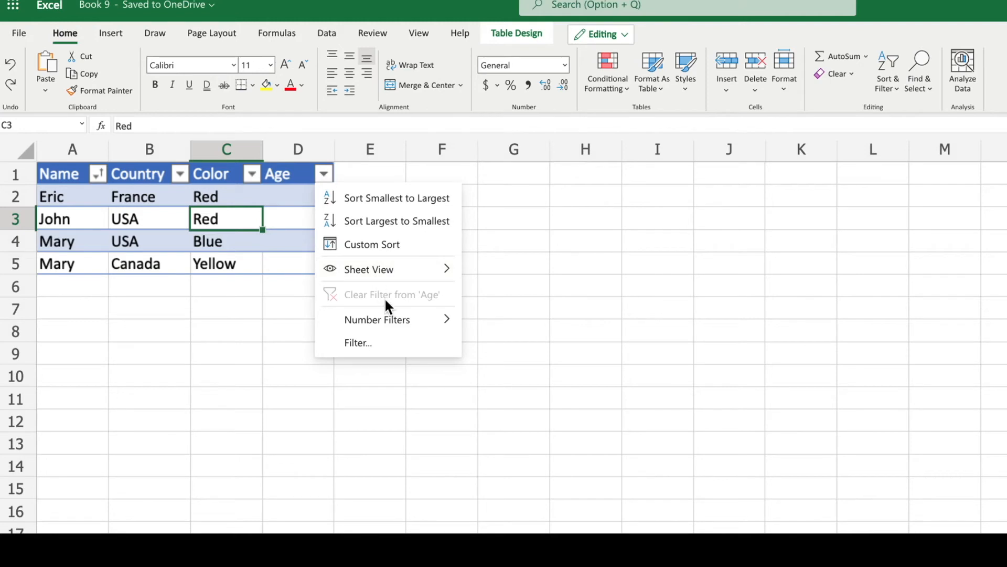
mouse_move(398, 321)
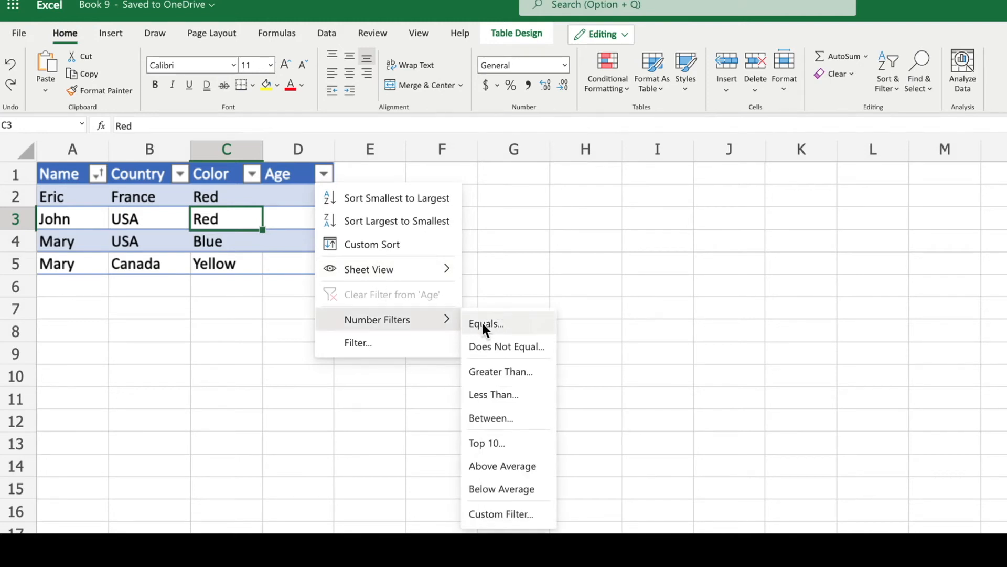
left_click(495, 371)
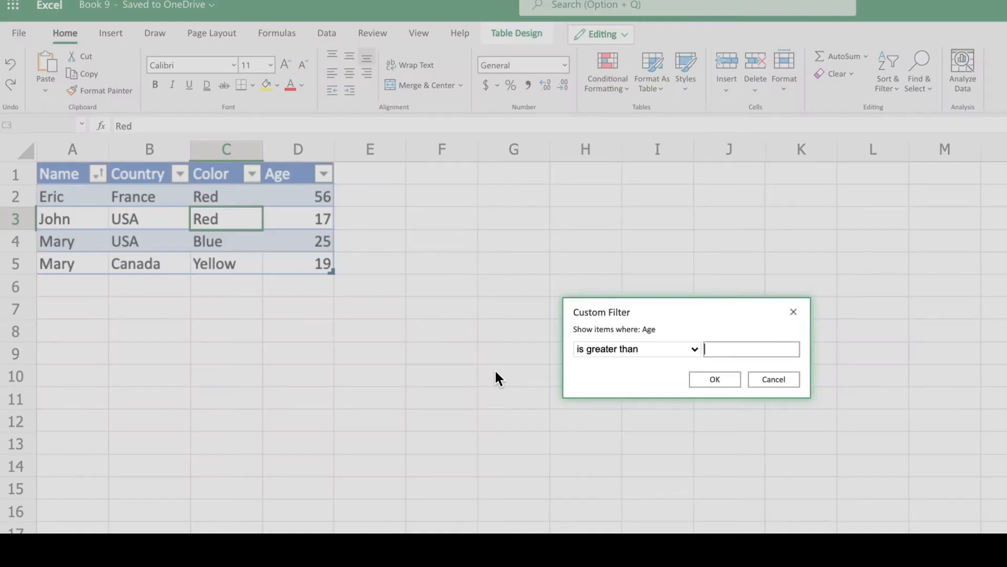
left_click(725, 353)
type("3")
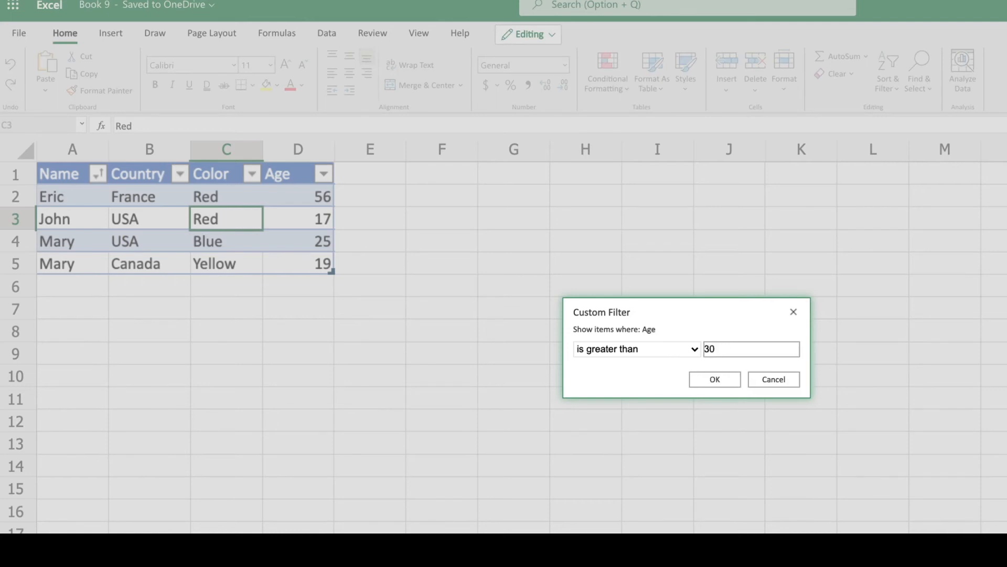
type("0")
key("Return")
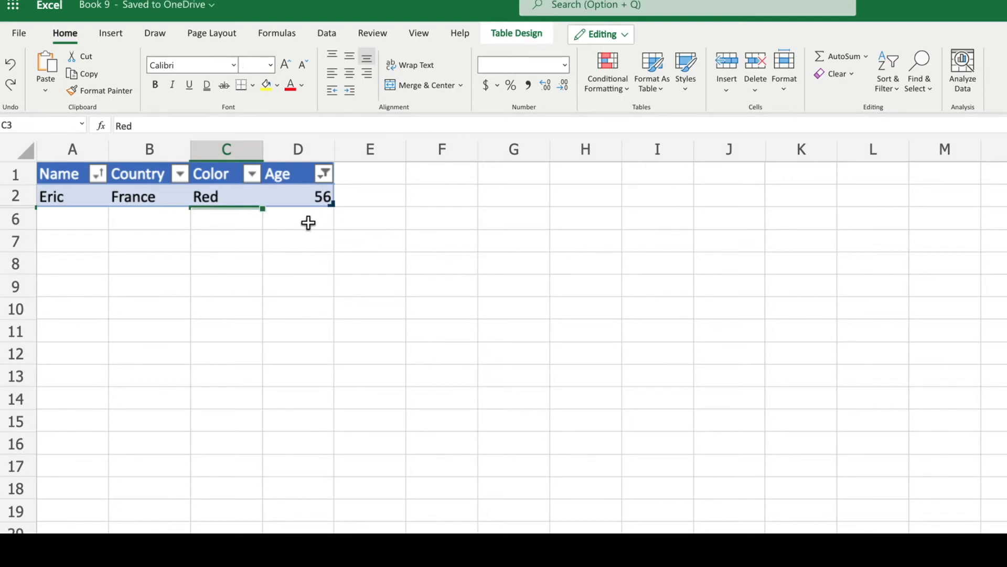
left_click(325, 173)
left_click(367, 292)
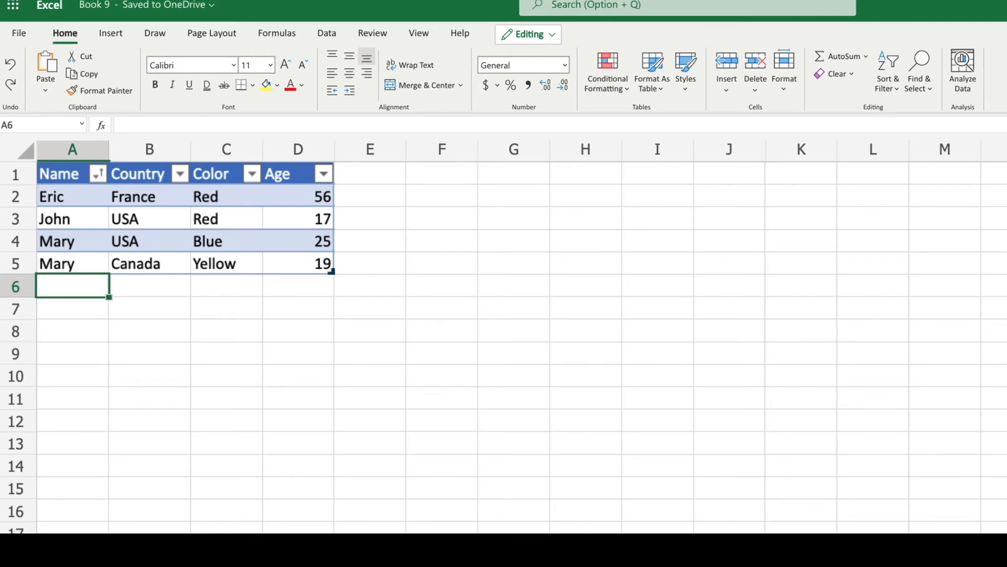
Add a fifth person in row 6 with their name, the country UAE, the color White and the age 37.
type("Ali")
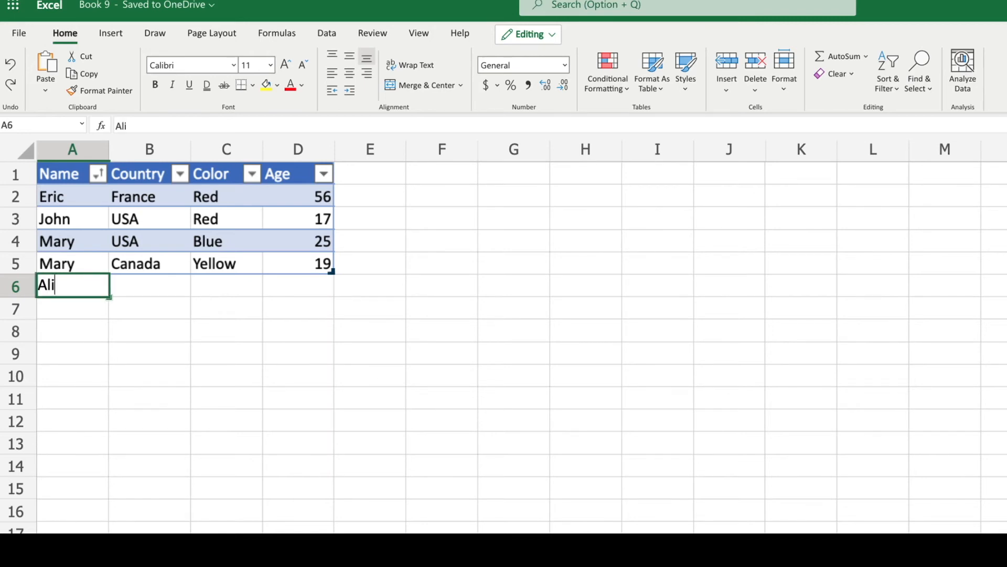
key("Tab")
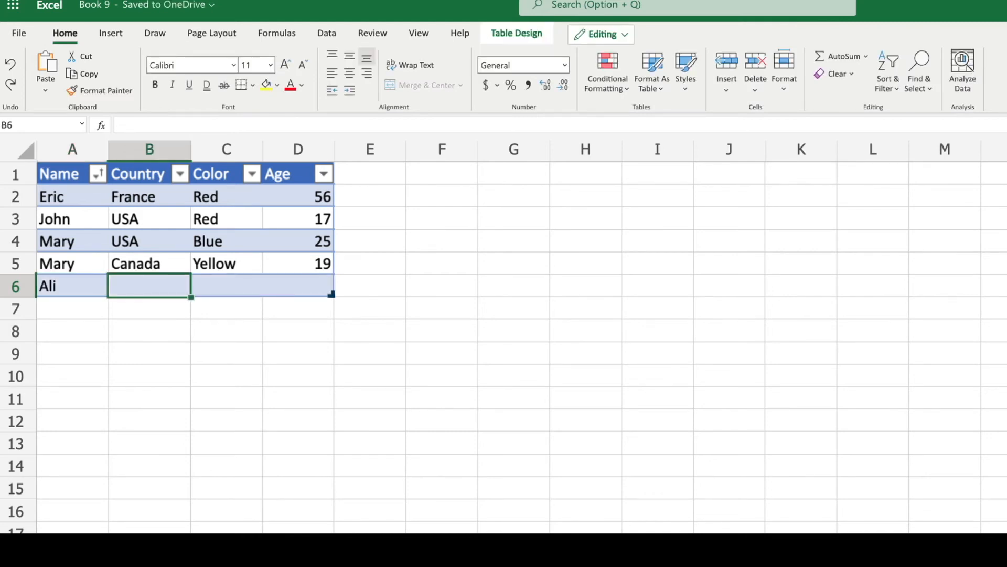
type("UAE")
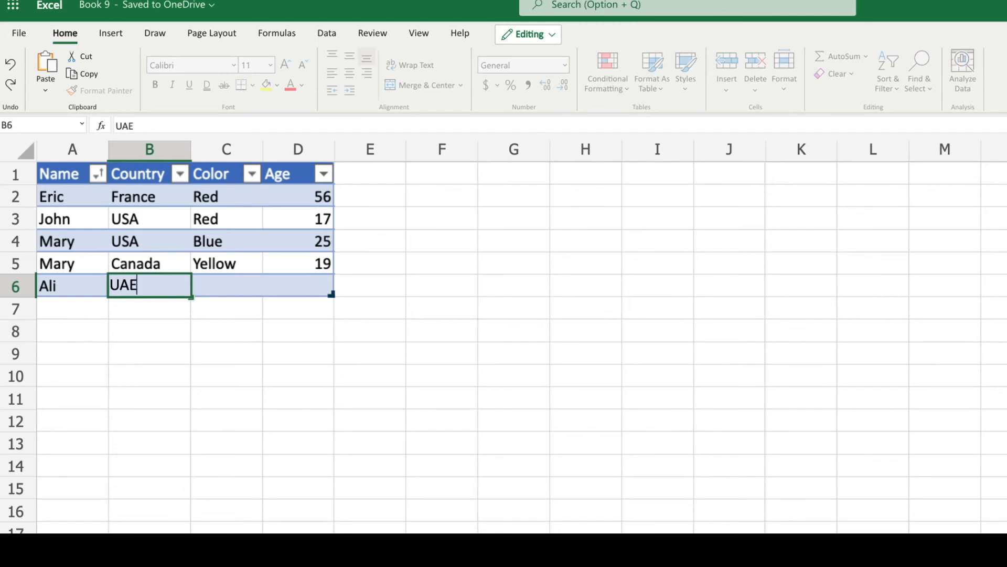
key("Tab")
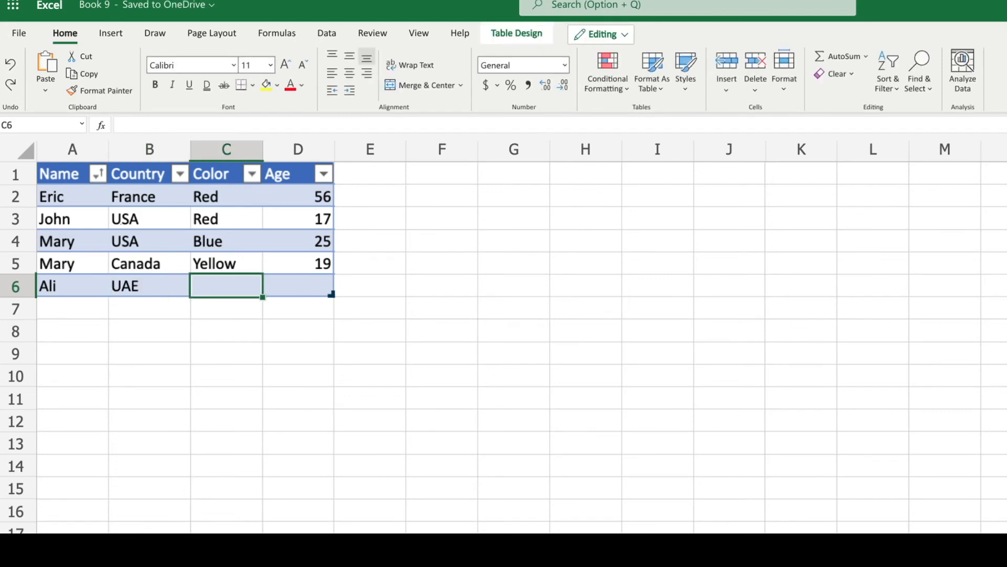
type("W")
key("Tab")
type("37")
Highlight the table cells A2:D2 and A4:D4 with a yellow fill.
left_click_drag(52, 197, 287, 203)
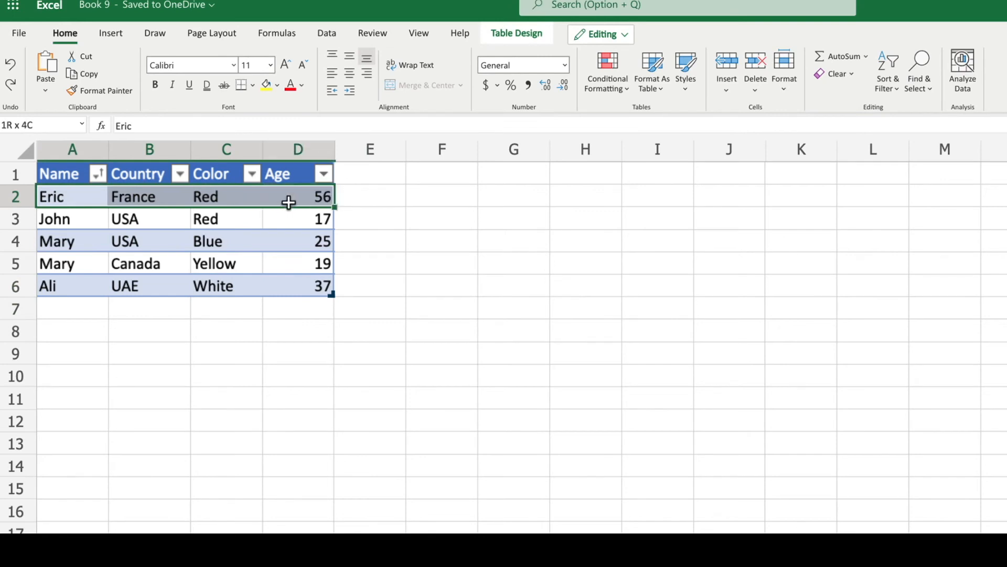
left_click(276, 85)
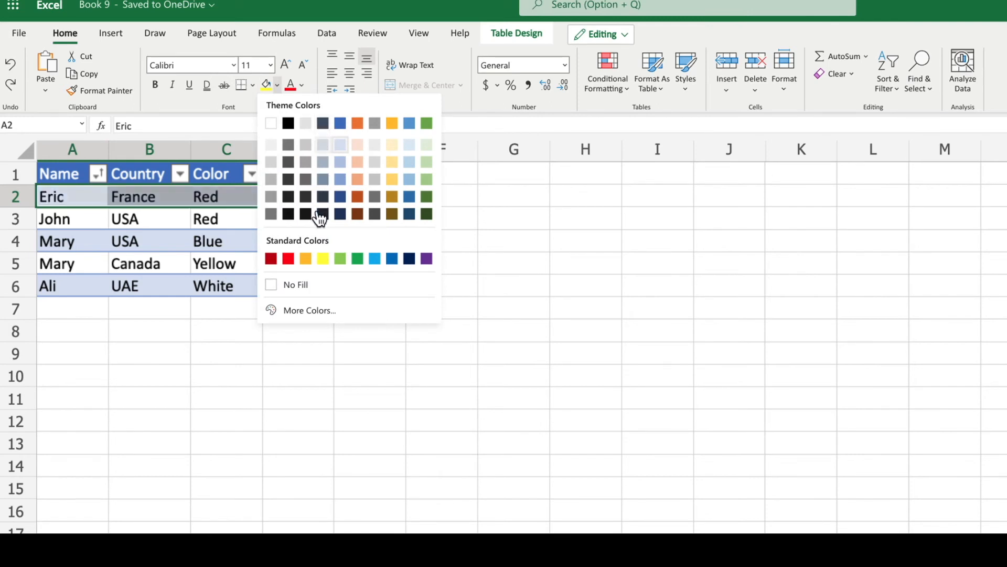
left_click(323, 259)
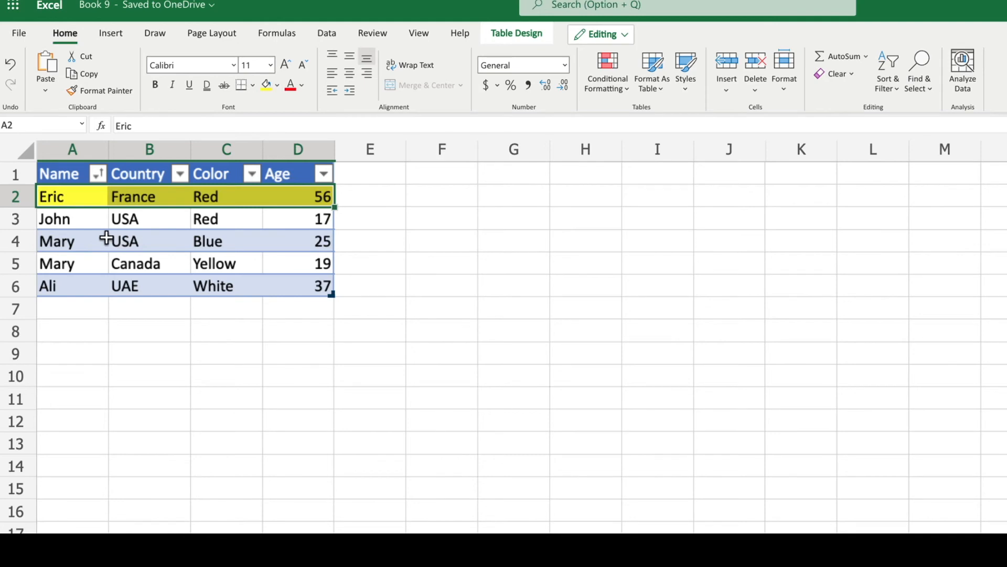
left_click_drag(105, 241, 290, 245)
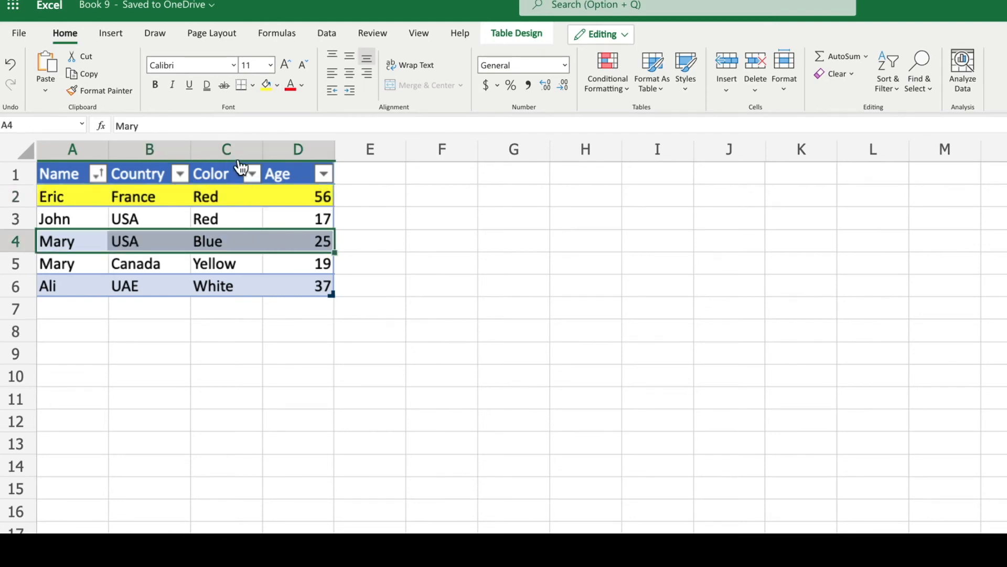
left_click(264, 85)
Insert a sheet row above the last person's entry in row 6.
key("Down")
key("Down")
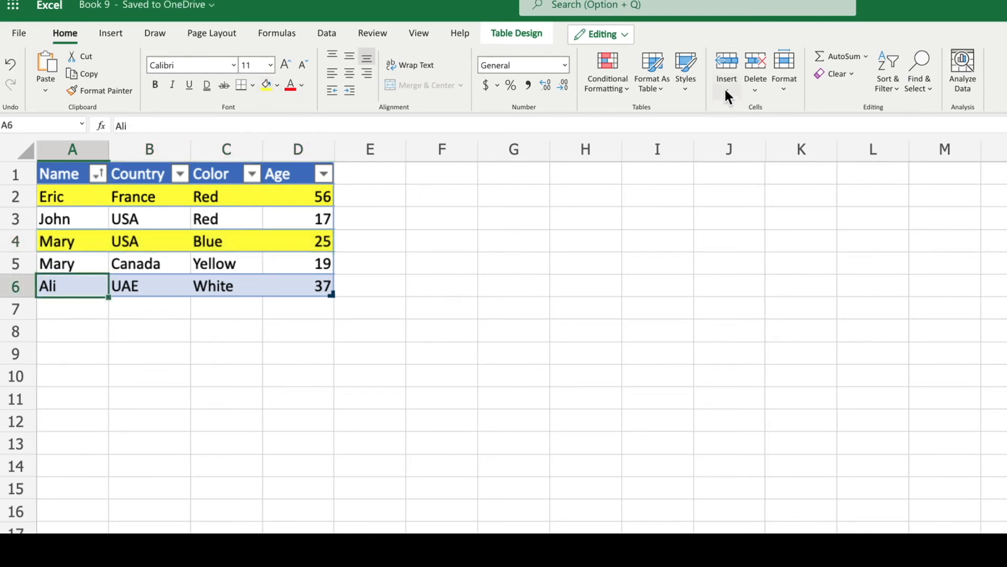
left_click(726, 93)
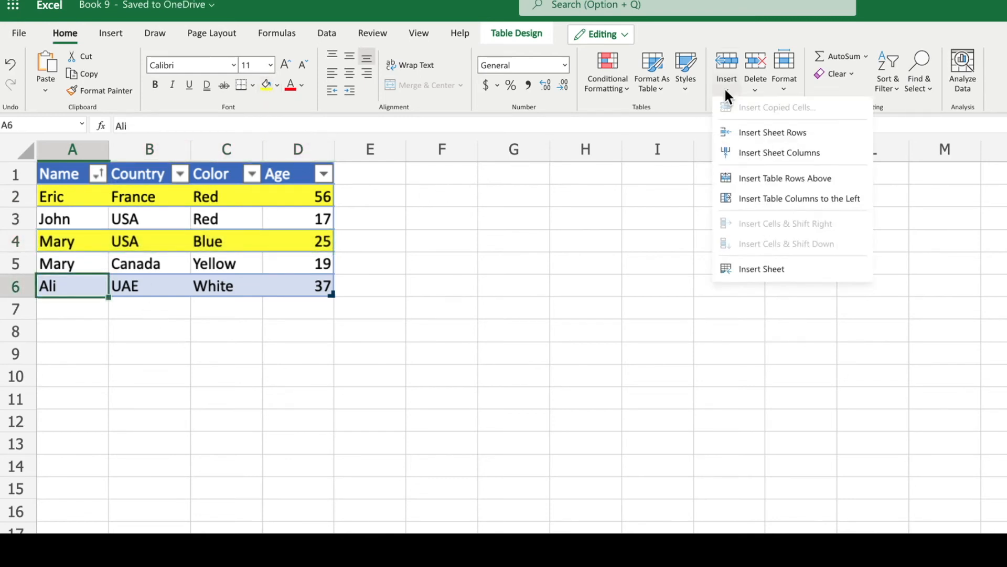
left_click(750, 135)
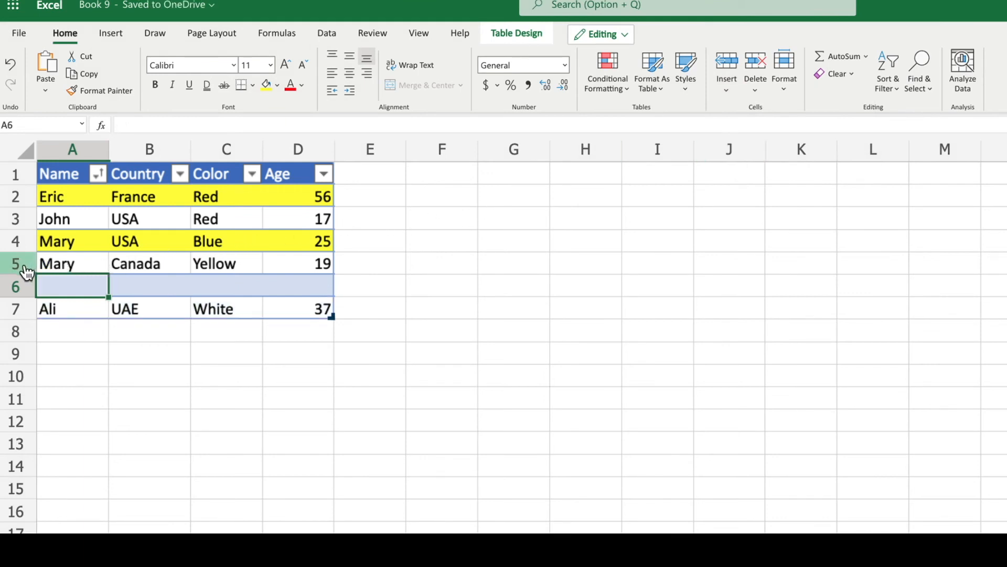
Insert another blank row at the empty row 6.
left_click(22, 287)
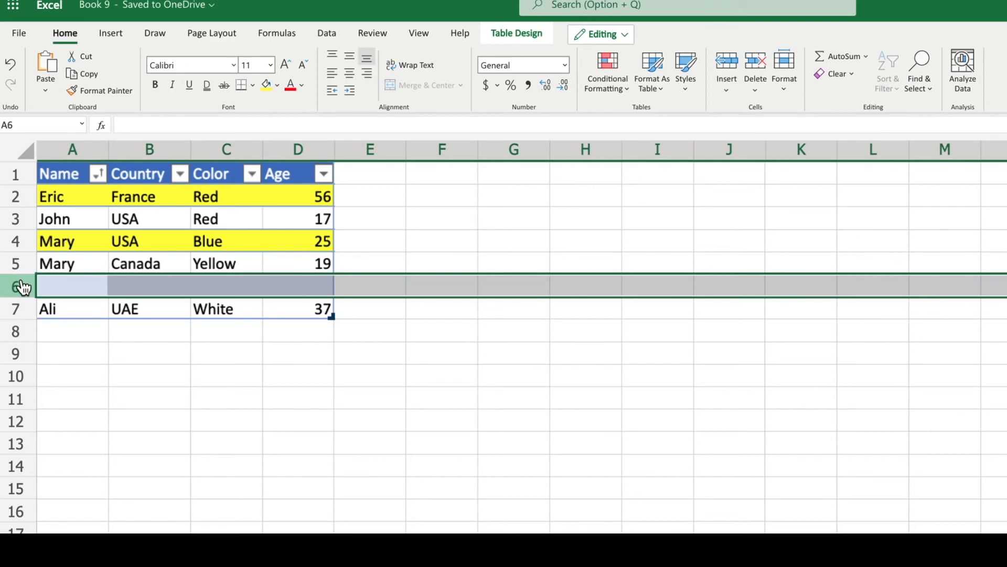
right_click(23, 286)
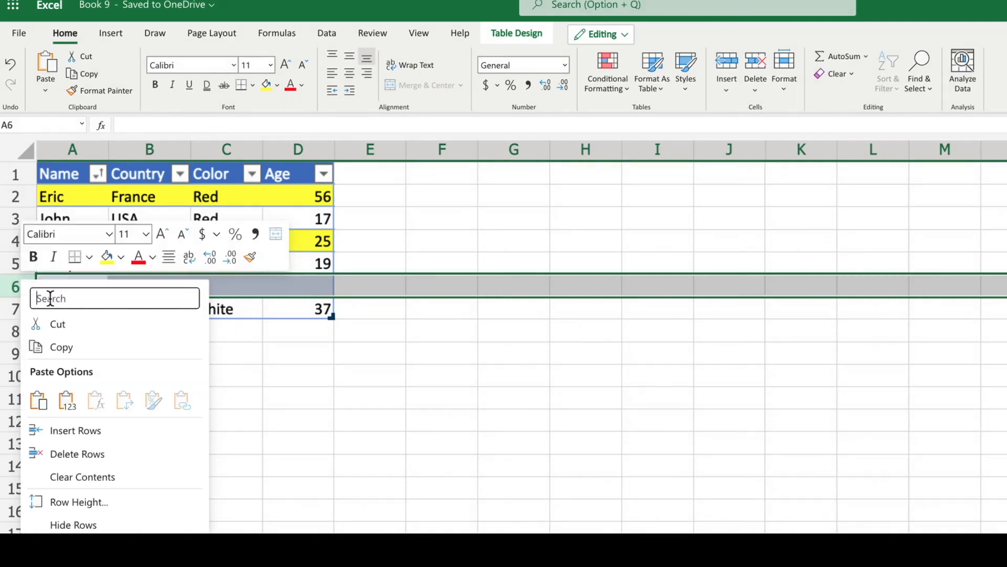
left_click(71, 429)
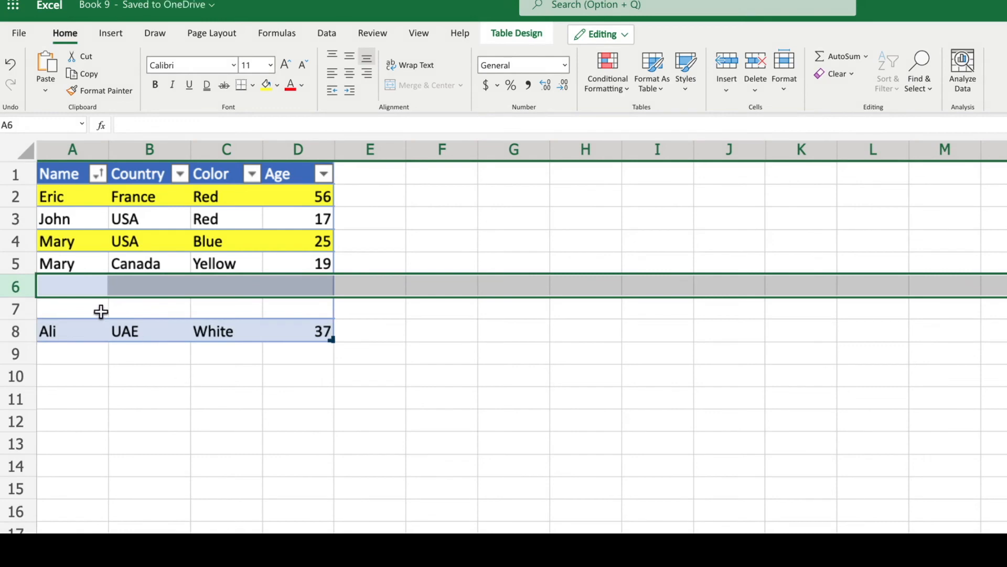
Enter a new person's two-part name in cell A6, the first blank row.
left_click(99, 312)
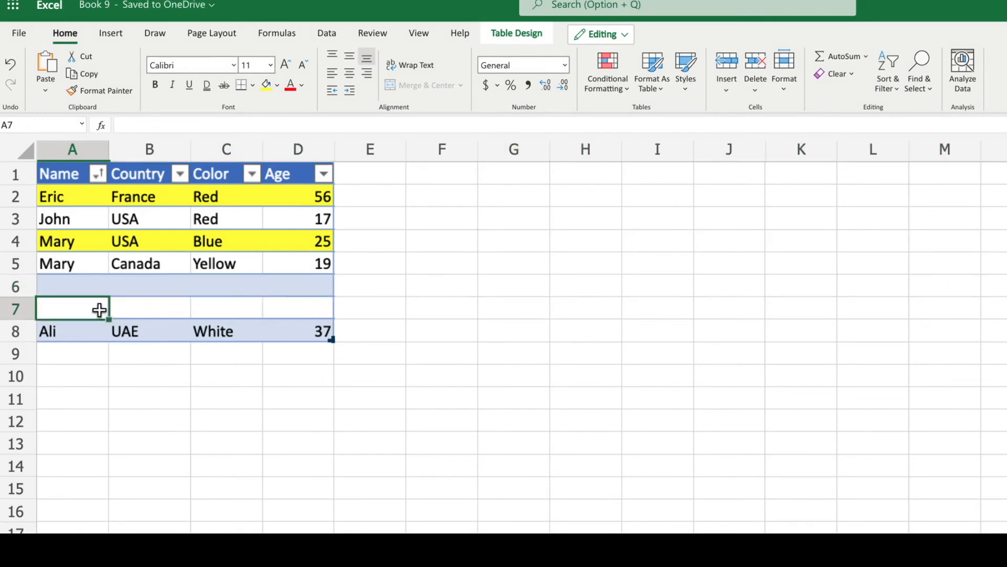
left_click(84, 280)
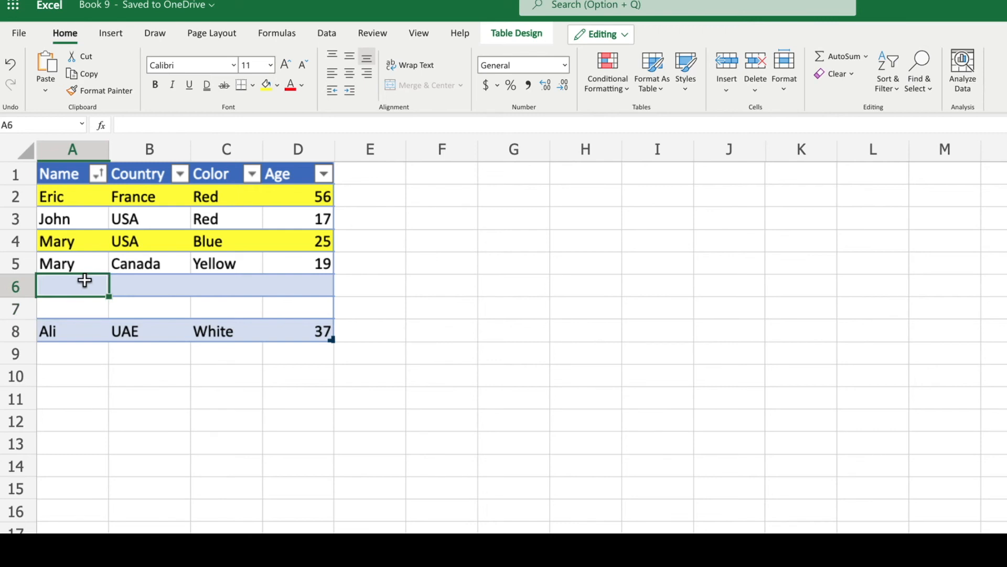
type("Mary Ann")
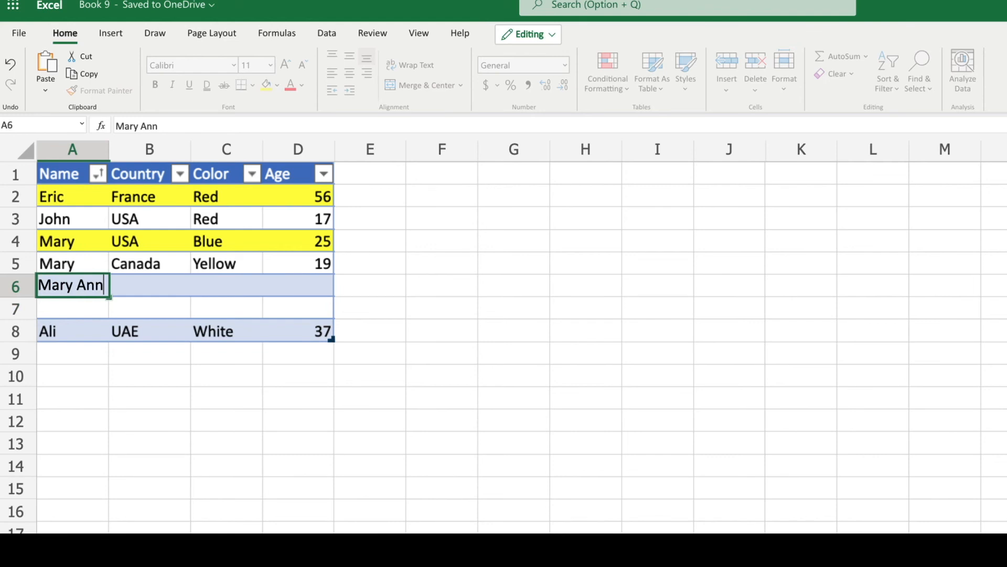
key("Tab")
key("Return")
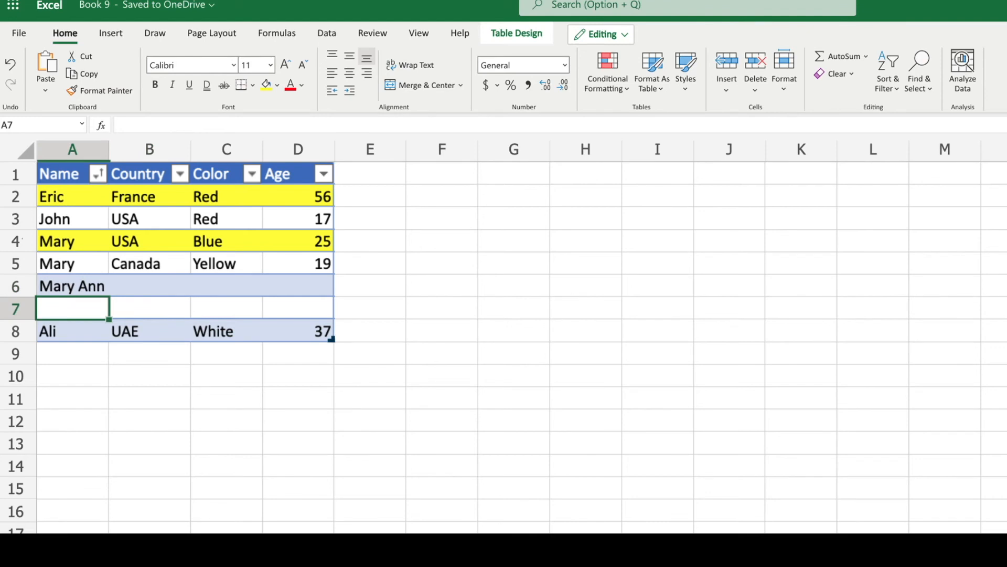
Enter a hyphenated name in cell A7 and autofit the width of column A to its contents.
type("Jean")
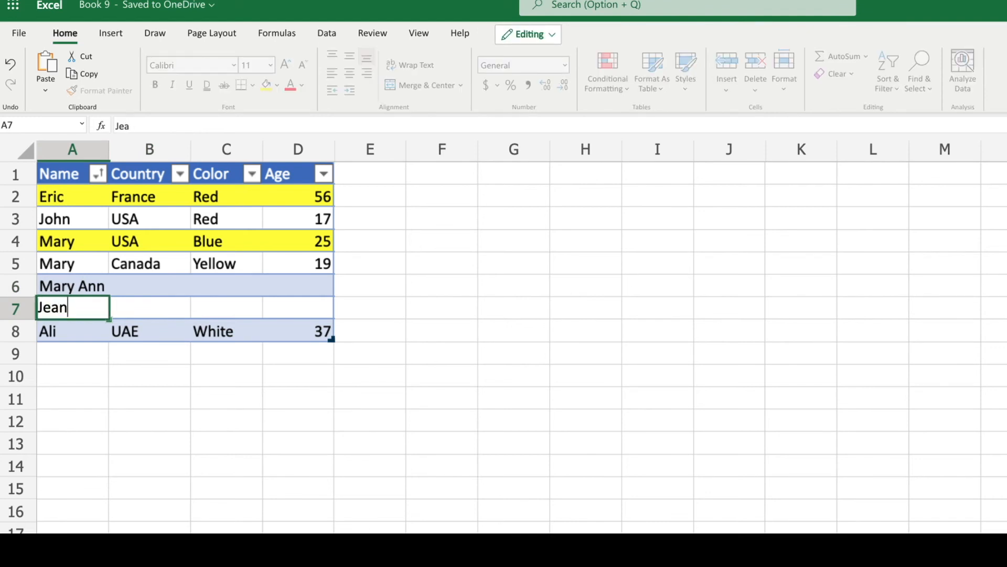
type("-Baptiste")
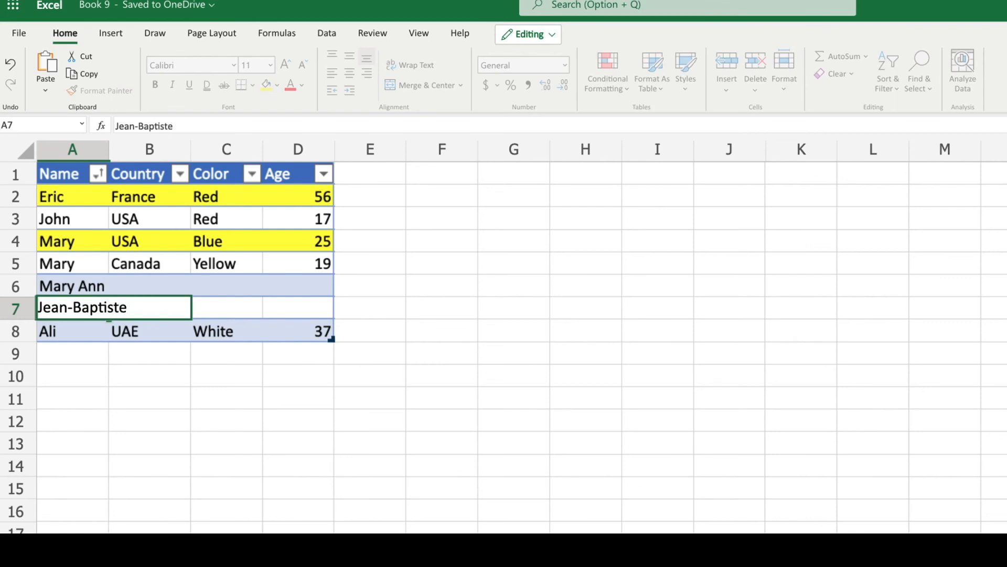
key("Tab")
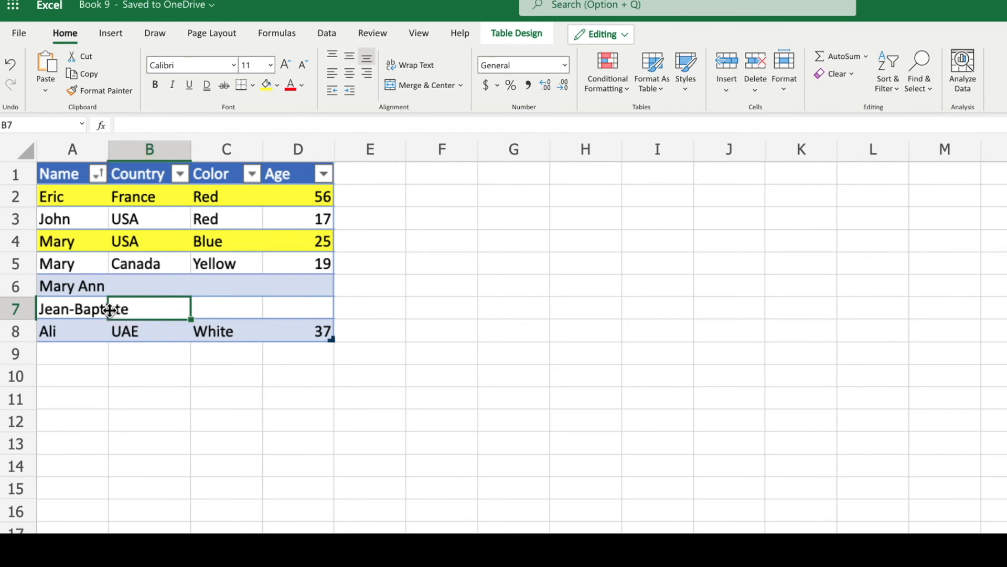
double_click(108, 157)
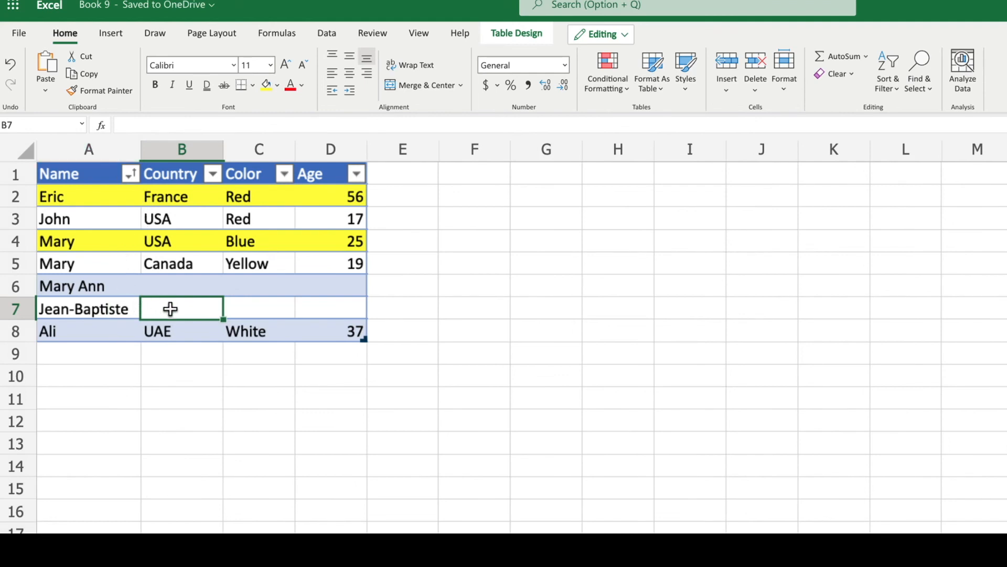
Complete row 7 with the country France, the color Purple and the age 29.
left_click(183, 287)
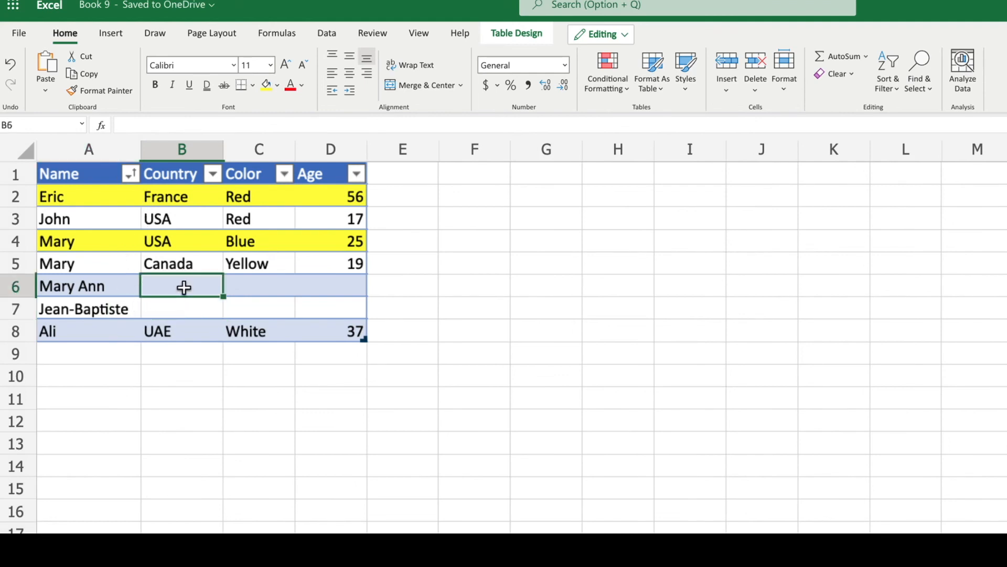
left_click(198, 311)
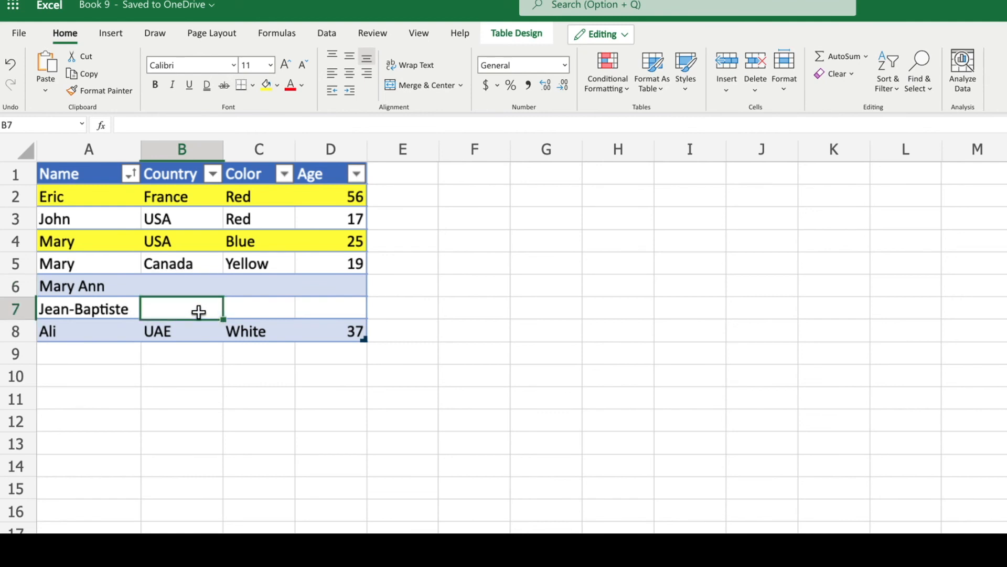
type("France")
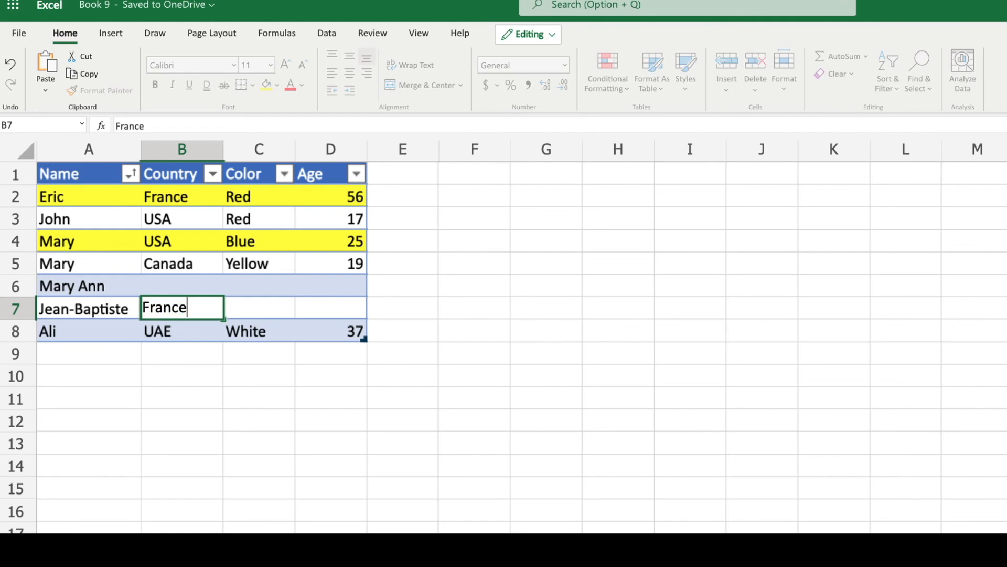
key("Tab")
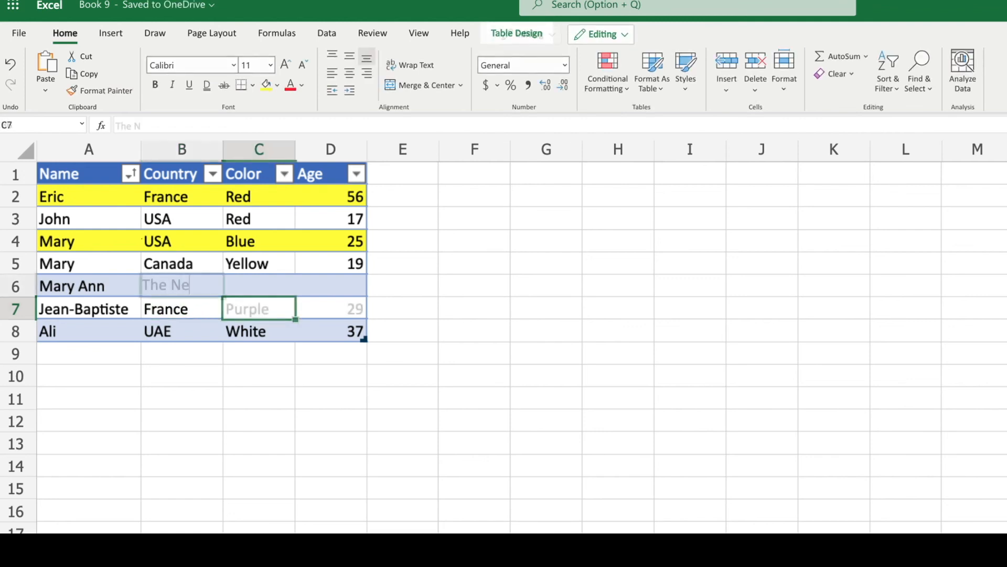
Enter The Netherlands as the country in cell B6 and autofit the width of column B to its contents.
type("erland")
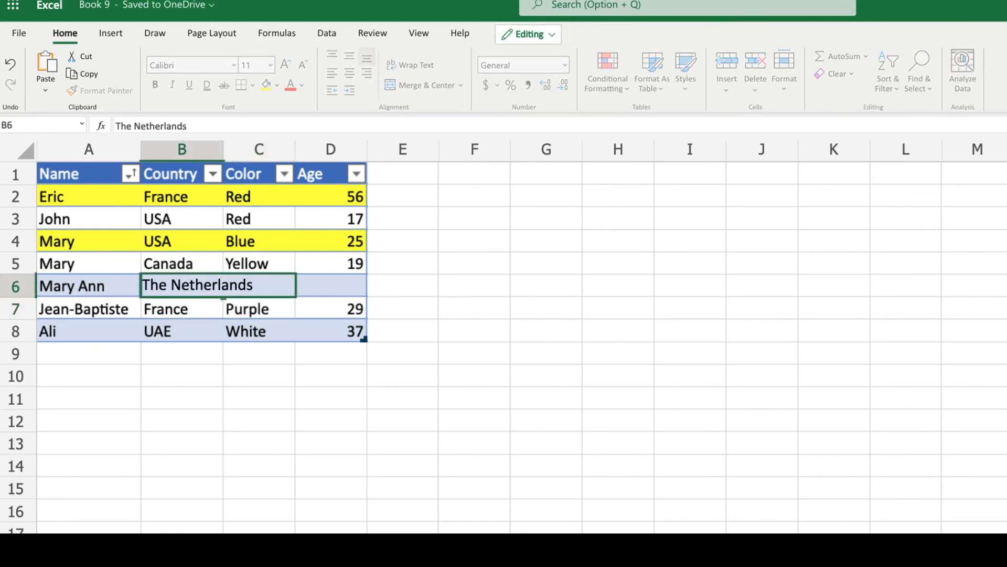
type("s")
key("Tab")
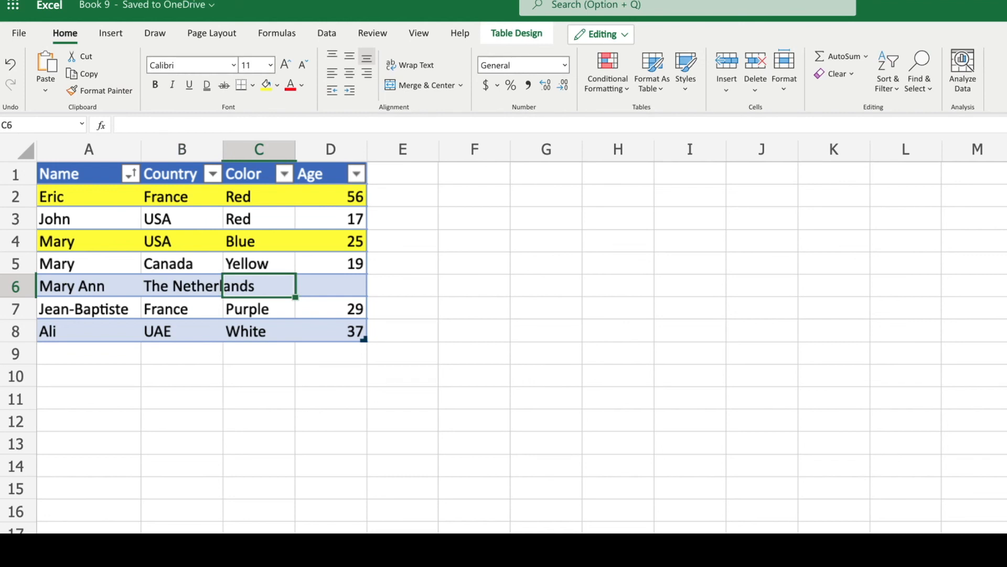
double_click(223, 154)
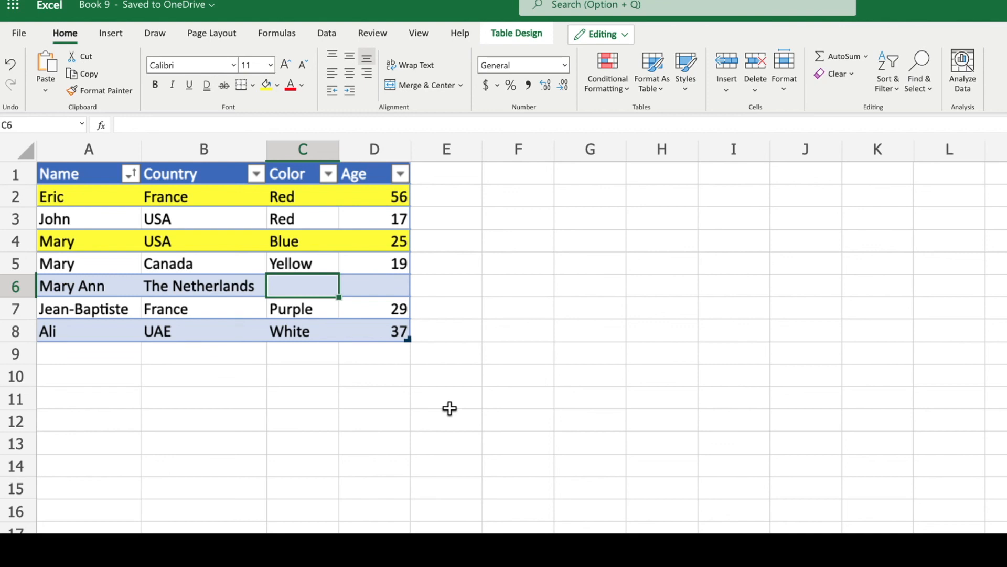
Complete row 6 with the color Yellow and the age 64.
type("Yellow")
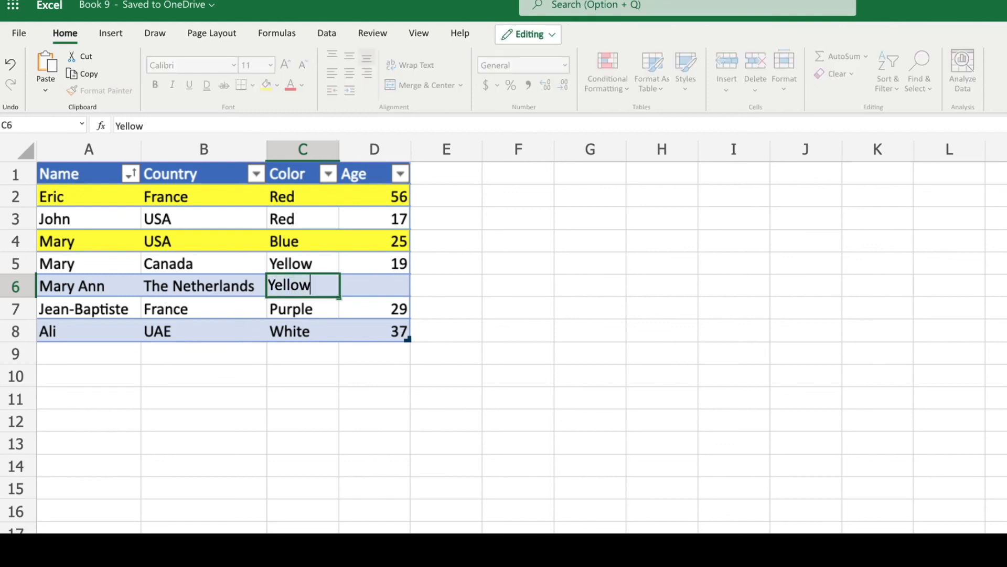
key("Tab")
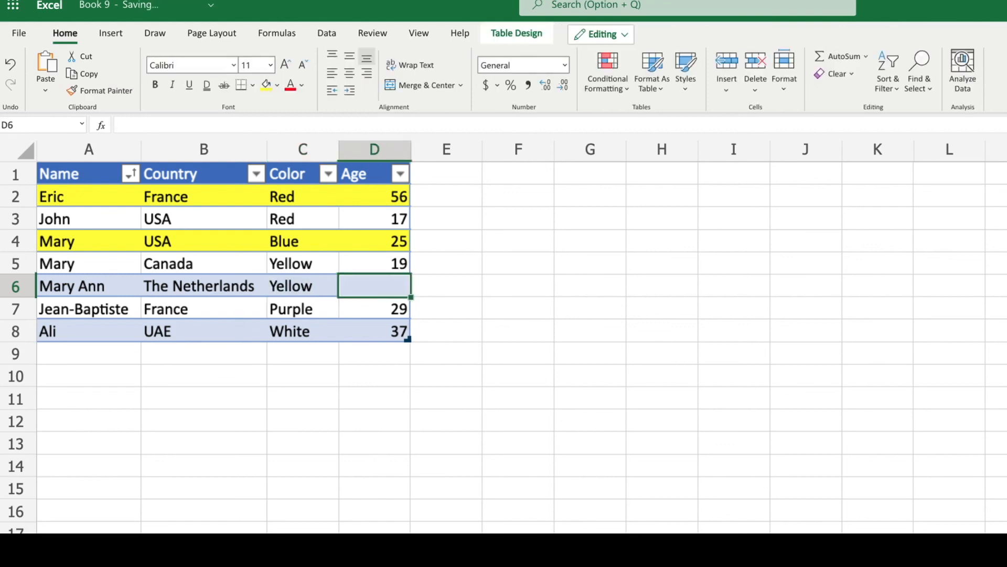
type("64")
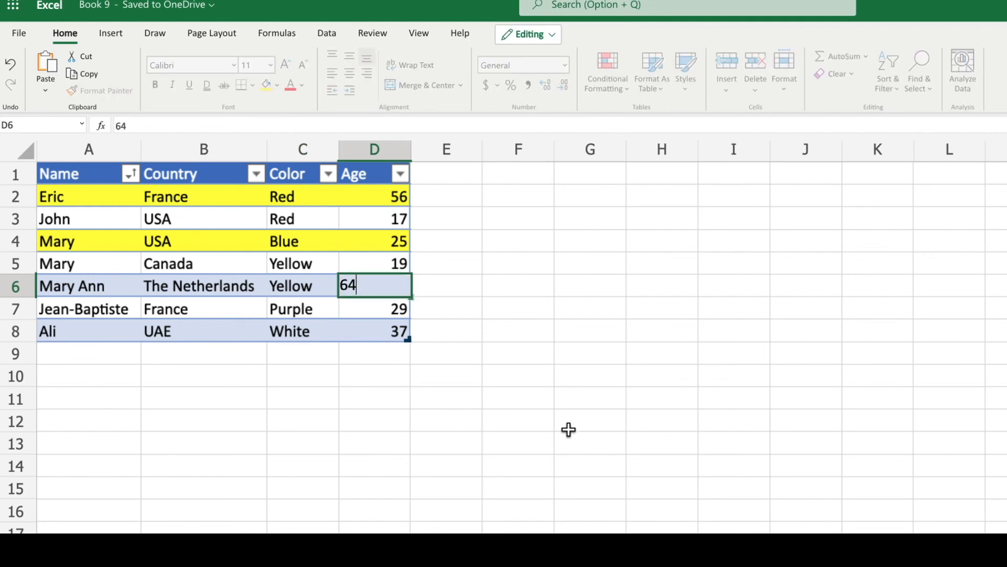
key("Return")
mouse_move(930, 532)
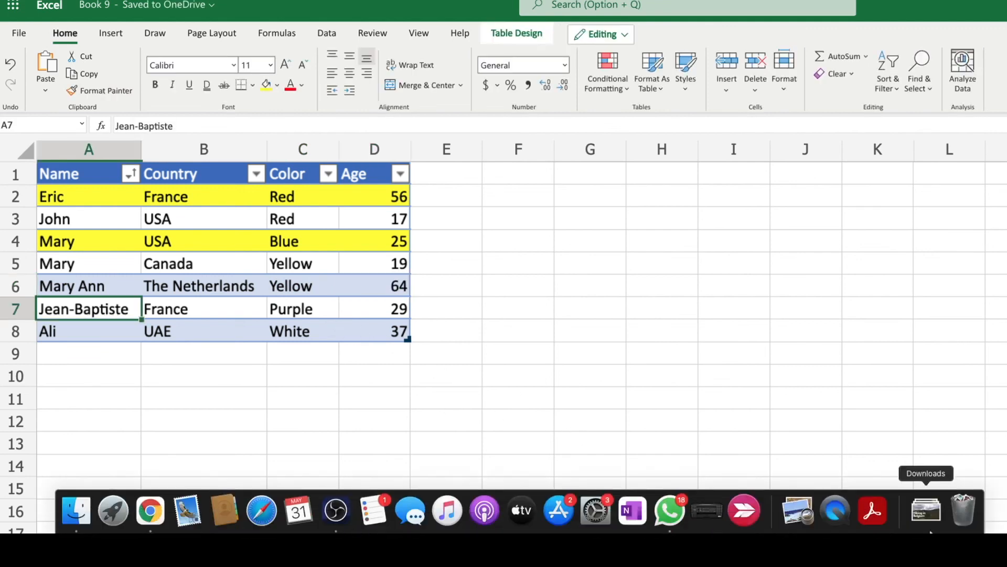